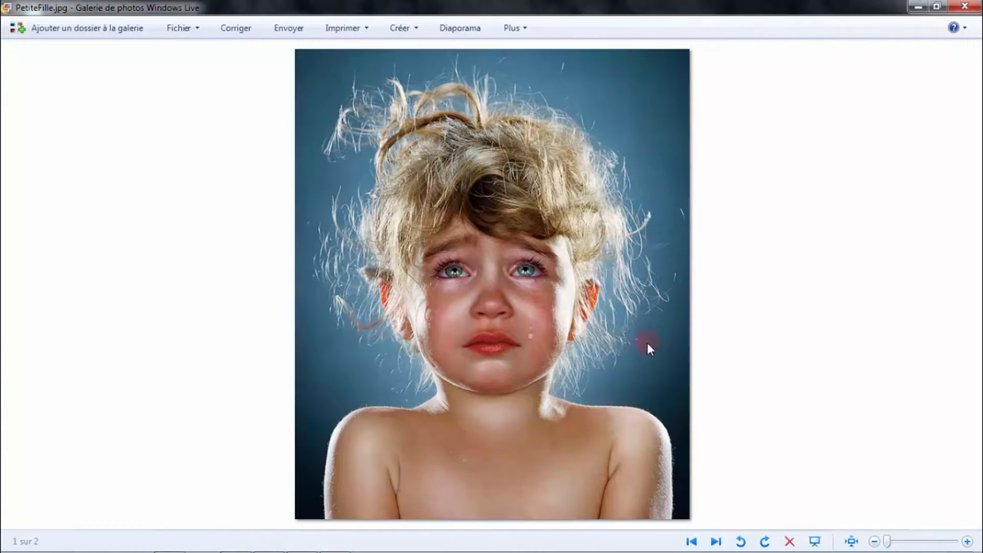
- Close the photo viewer and open PetiteFille.jpg in Photoshop, discarding its embedded colour profile
left_click(964, 6)
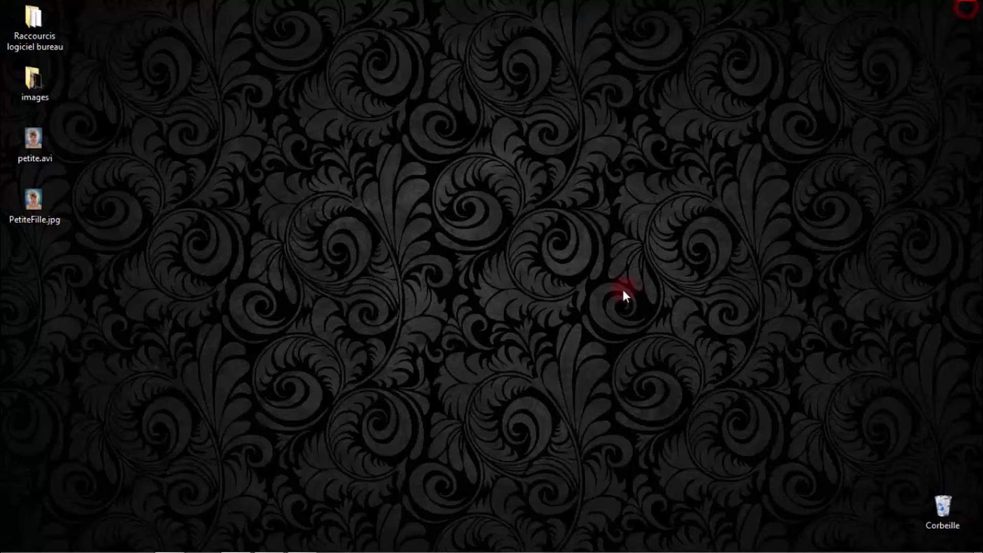
left_click(53, 198)
left_click_drag(30, 201, 324, 378)
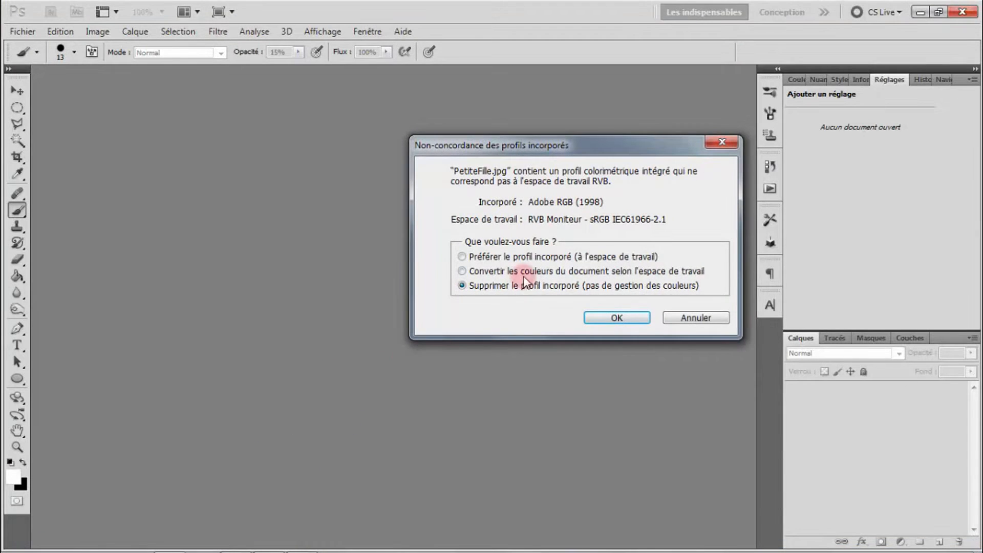
left_click(601, 316)
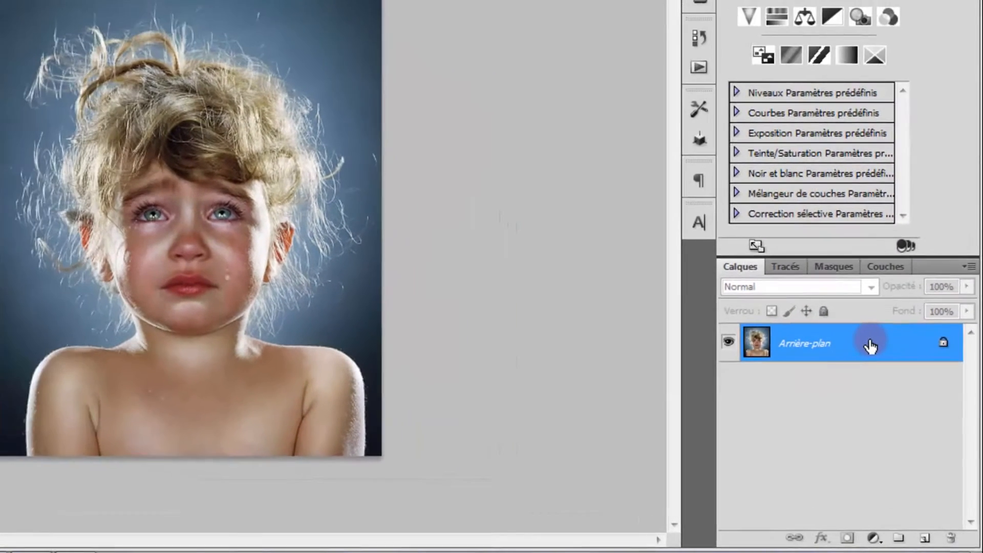
- Convert the background into a regular layer named Calque 0 and add a new empty layer above it
double_click(866, 336)
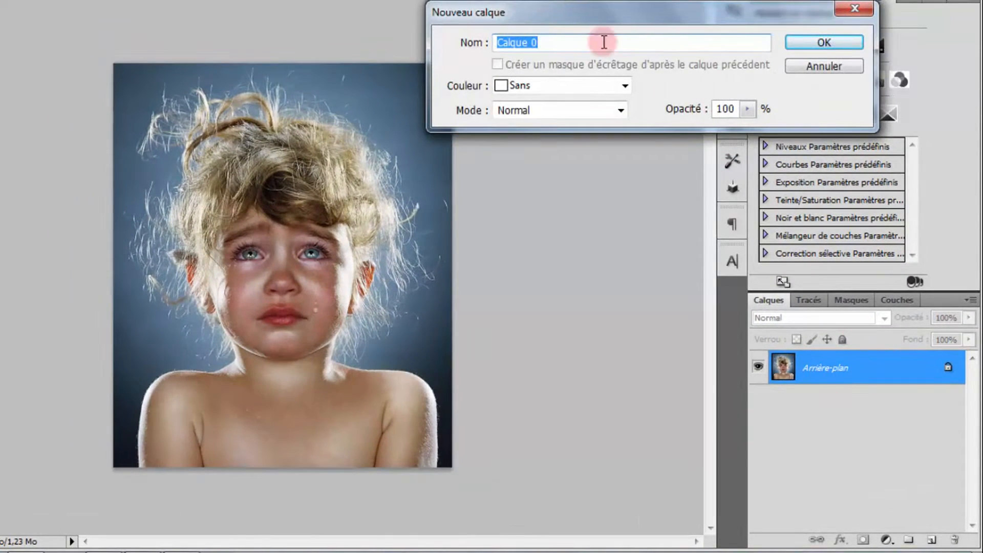
left_click(820, 42)
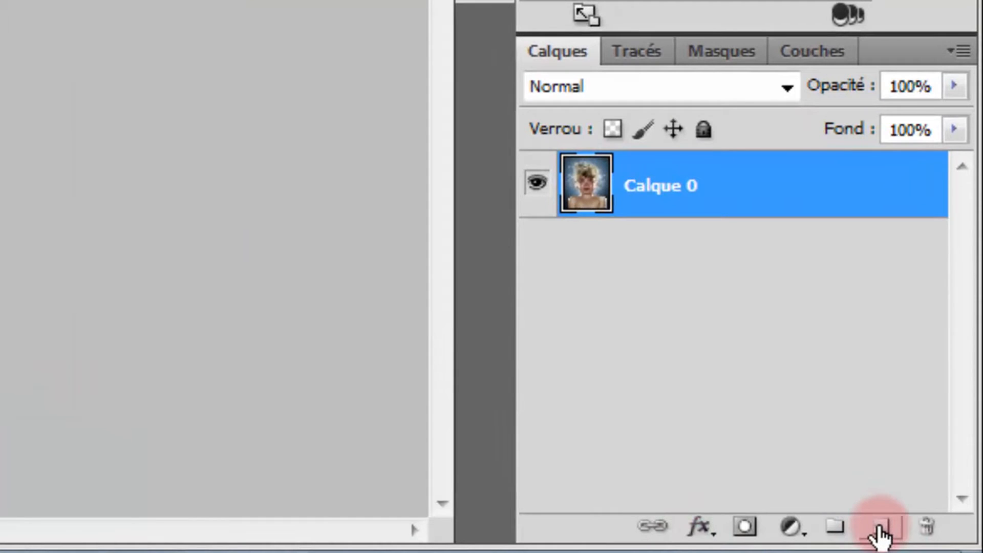
left_click(881, 530)
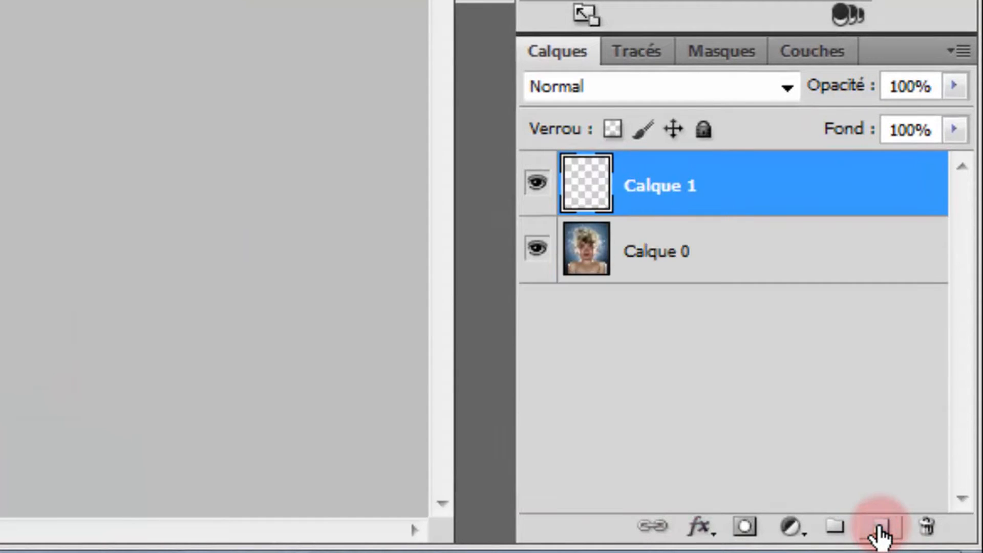
left_click(649, 190)
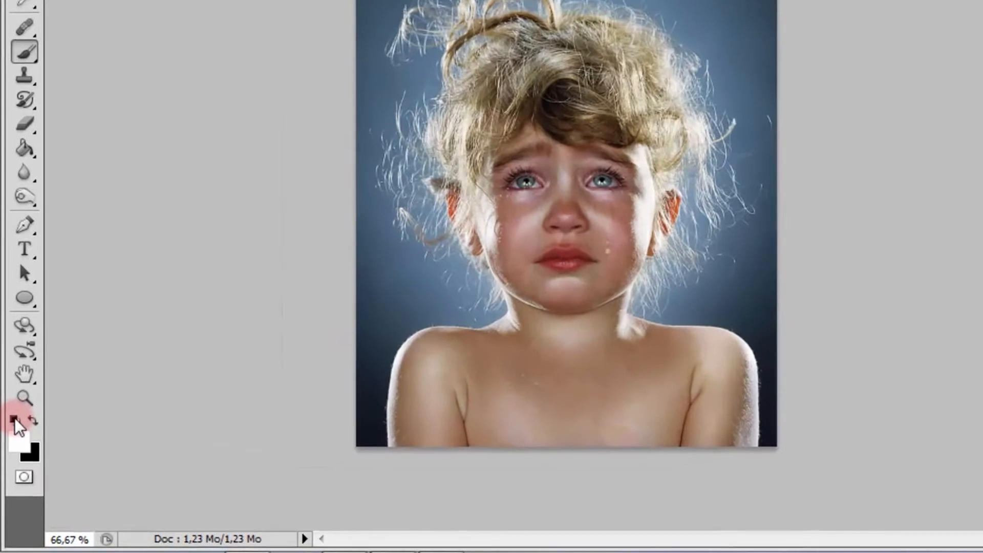
- Reset the colours to default black and white and fill the empty layer Calque 1 with black
left_click(14, 415)
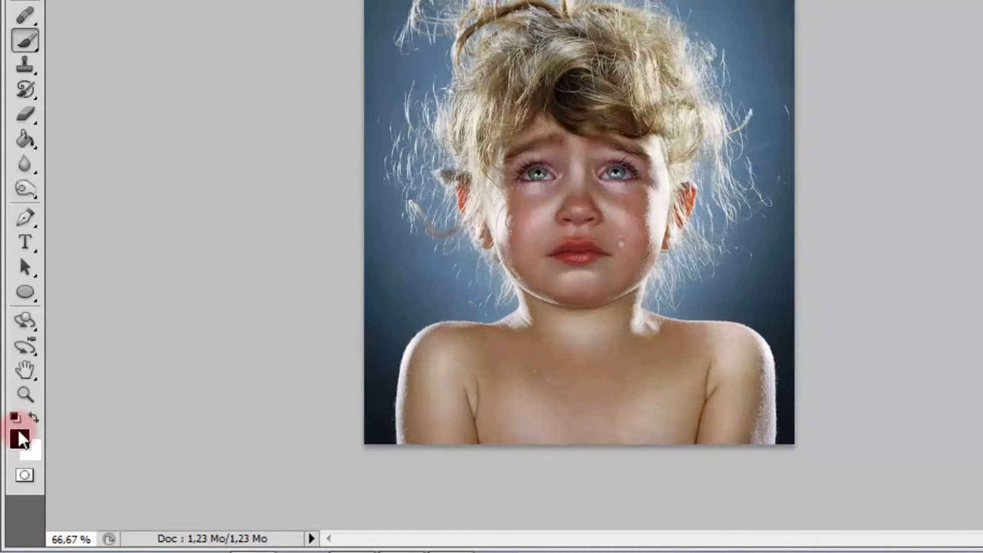
left_click(29, 141)
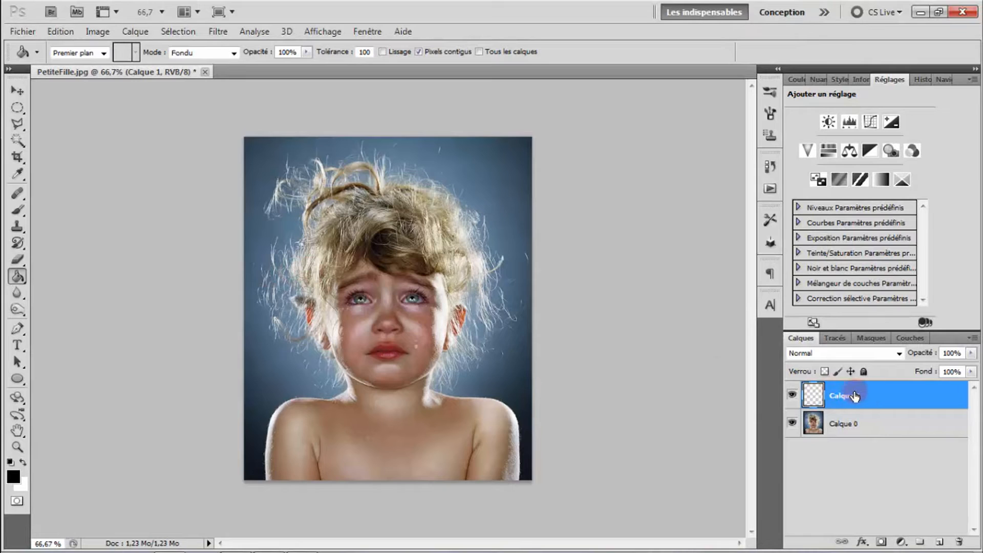
left_click(383, 304)
left_click(380, 298)
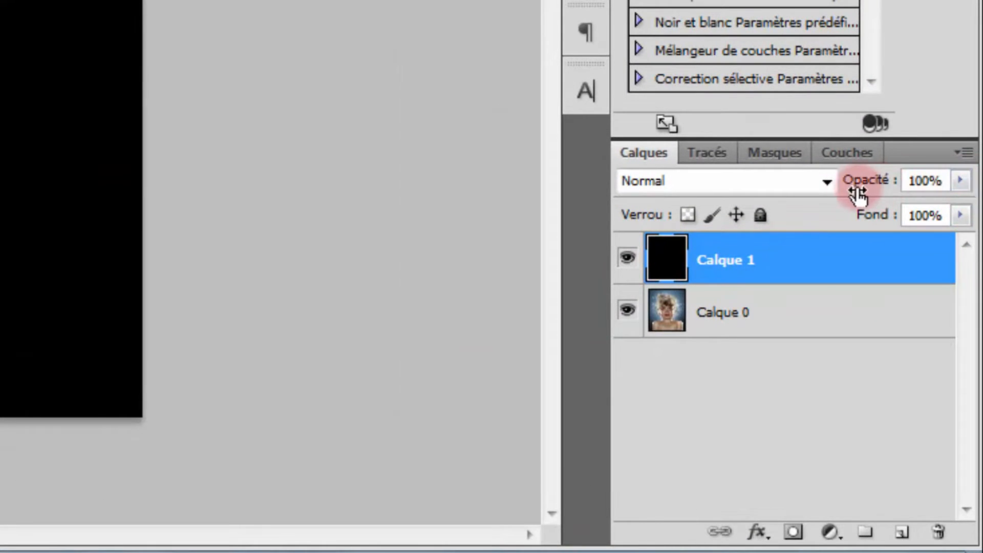
- Lower the opacity of the black layer Calque 1 to 65% to reveal the portrait underneath
left_click(963, 182)
left_click_drag(949, 207, 914, 209)
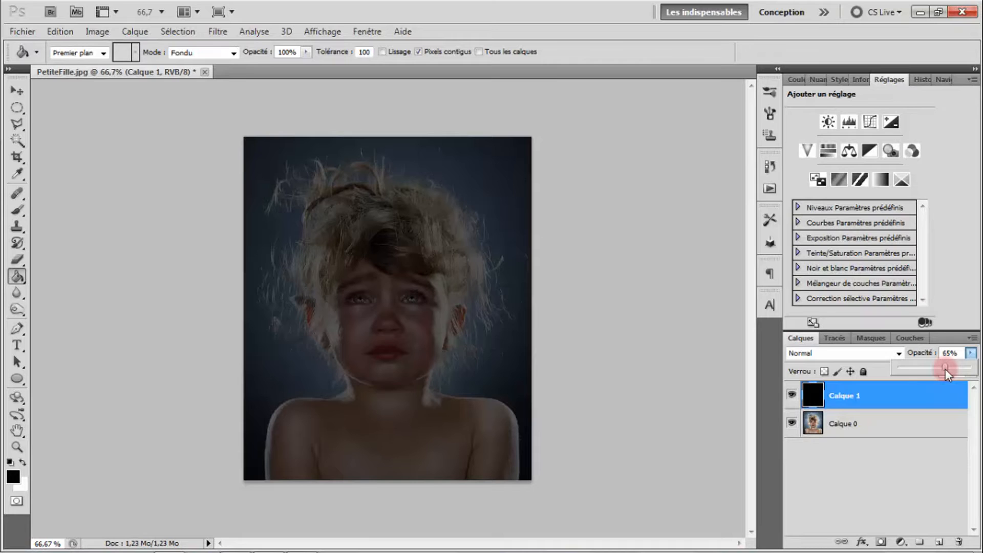
left_click(476, 347)
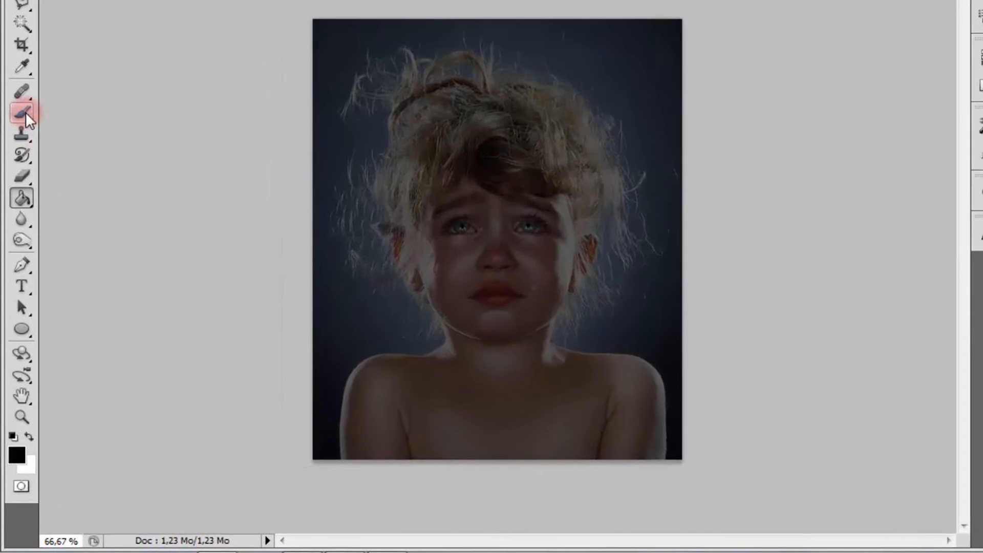
- Set up the Brush tool with white as the foreground colour and a size of 83 px
left_click(22, 112)
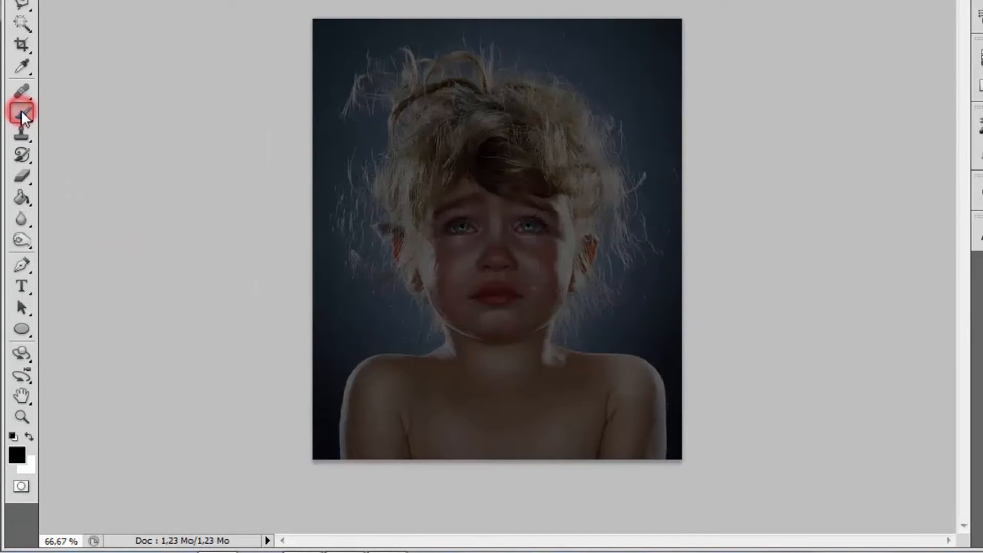
left_click(29, 438)
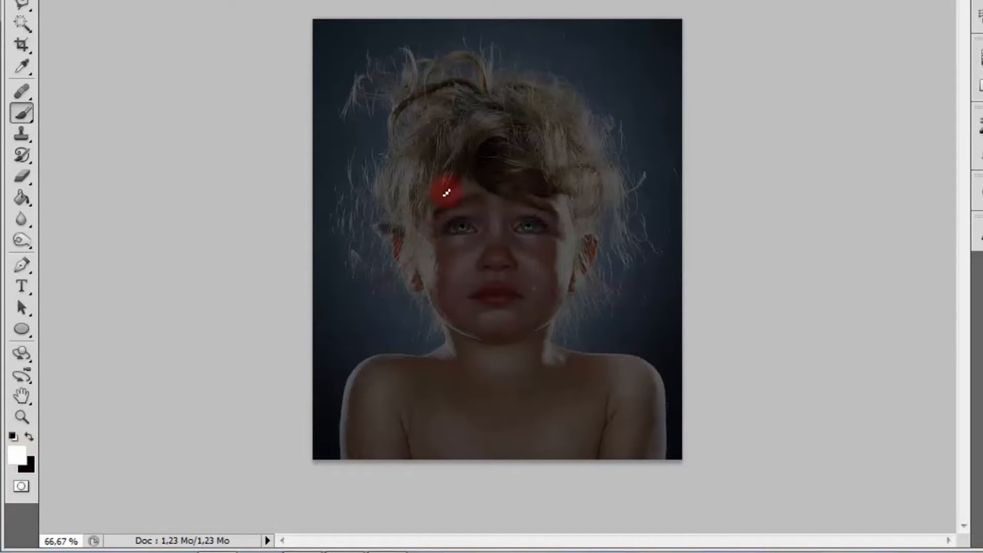
right_click(472, 181)
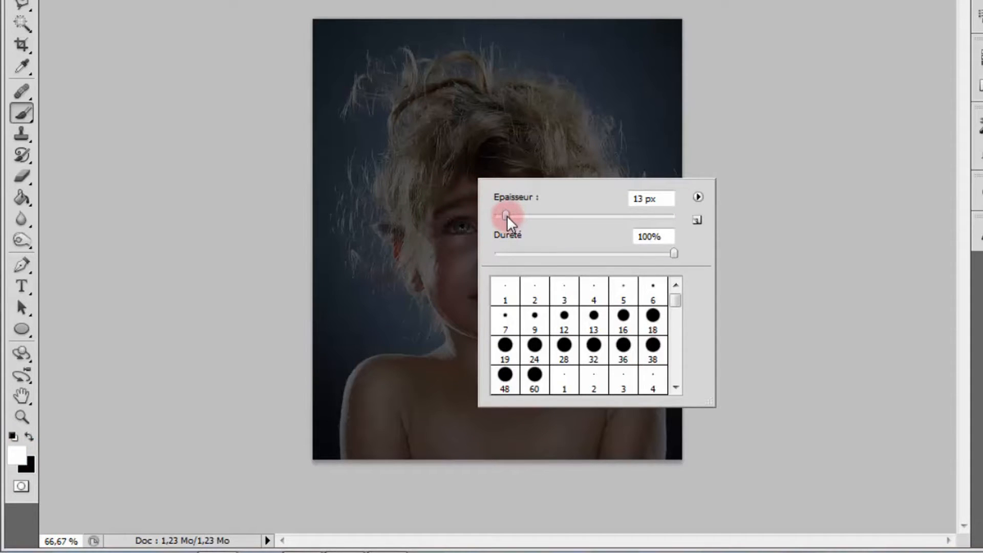
left_click_drag(506, 216, 521, 216)
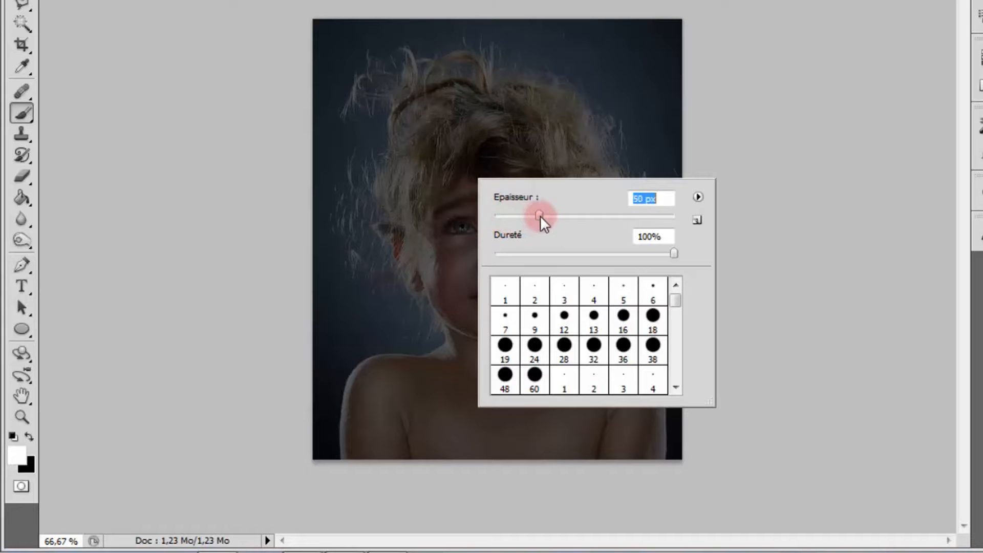
left_click_drag(555, 215, 569, 215)
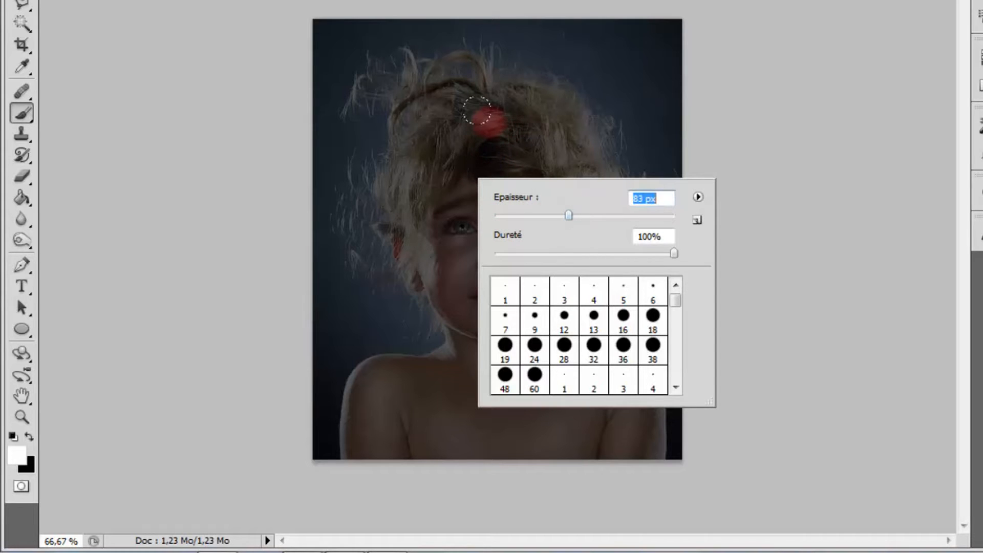
left_click(961, 225)
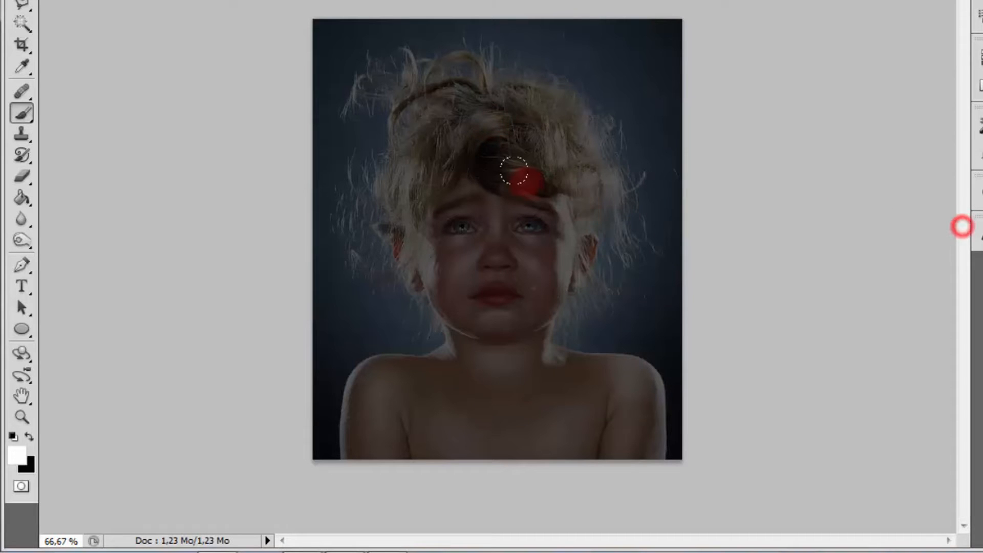
- Paint the girl's whole silhouette, covering hair, face, neck, shoulders and torso, with the 15% opacity white brush on Calque 1
left_click_drag(493, 173, 460, 114)
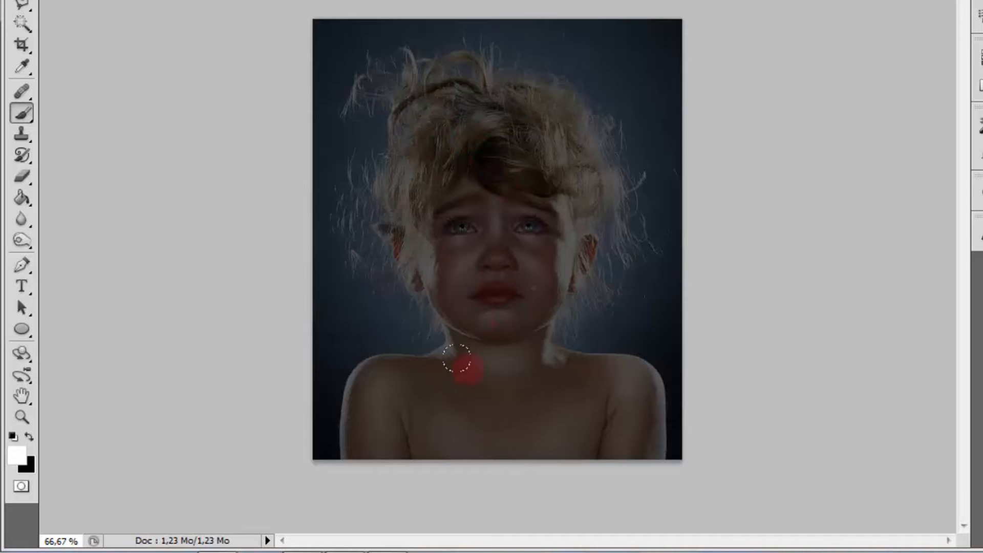
left_click_drag(634, 431, 613, 379)
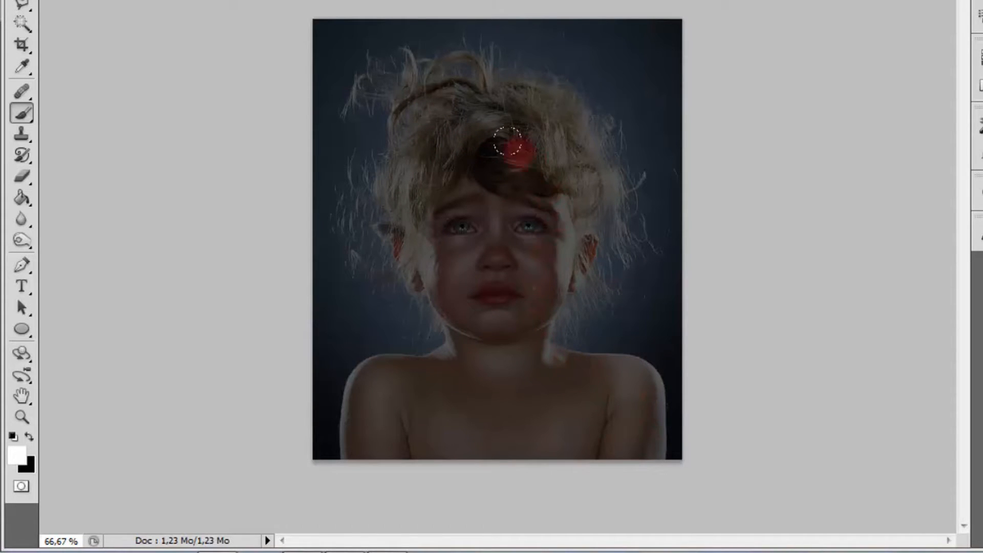
mouse_move(476, 99)
left_mouse_down()
mouse_move(436, 105)
mouse_move(407, 150)
mouse_move(398, 191)
mouse_move(426, 268)
mouse_move(454, 297)
mouse_move(458, 339)
mouse_move(449, 359)
mouse_move(370, 367)
mouse_move(356, 389)
mouse_move(355, 439)
mouse_move(626, 441)
mouse_move(620, 372)
mouse_move(538, 369)
mouse_move(518, 343)
mouse_move(523, 256)
mouse_move(525, 273)
mouse_move(553, 240)
mouse_move(537, 204)
mouse_move(544, 176)
mouse_move(557, 205)
mouse_move(557, 168)
mouse_move(563, 176)
mouse_move(547, 117)
mouse_move(514, 100)
mouse_move(454, 93)
mouse_move(433, 114)
mouse_move(513, 137)
mouse_move(463, 150)
mouse_move(453, 181)
mouse_move(514, 192)
mouse_move(450, 219)
mouse_move(500, 235)
mouse_move(486, 327)
mouse_move(467, 241)
left_mouse_up()
mouse_move(468, 340)
left_mouse_down()
mouse_move(483, 370)
mouse_move(457, 393)
mouse_move(383, 405)
mouse_move(585, 397)
mouse_move(513, 427)
left_mouse_up()
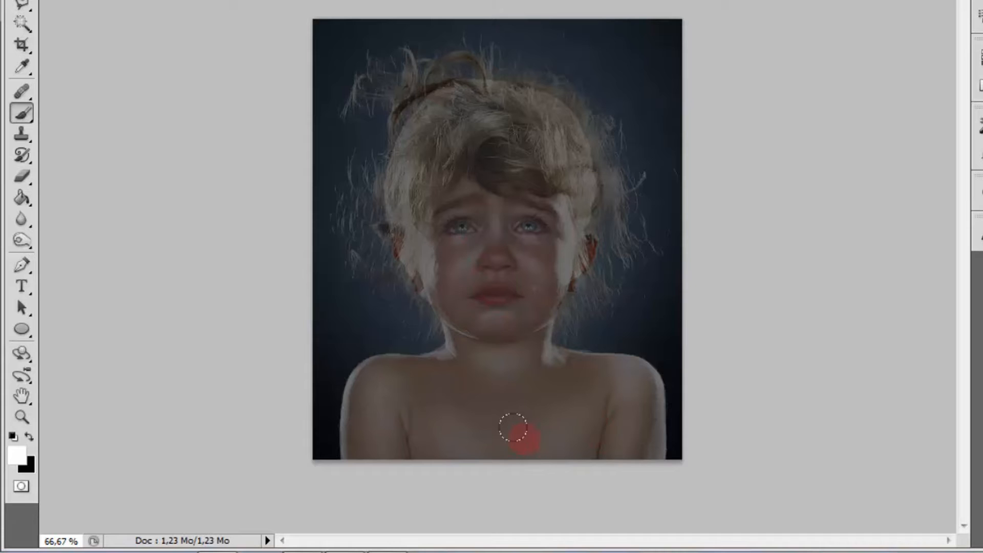
left_click_drag(470, 252, 467, 251)
- Zoom in on the face to 100% and reduce the brush size to 19 px
left_click(20, 416)
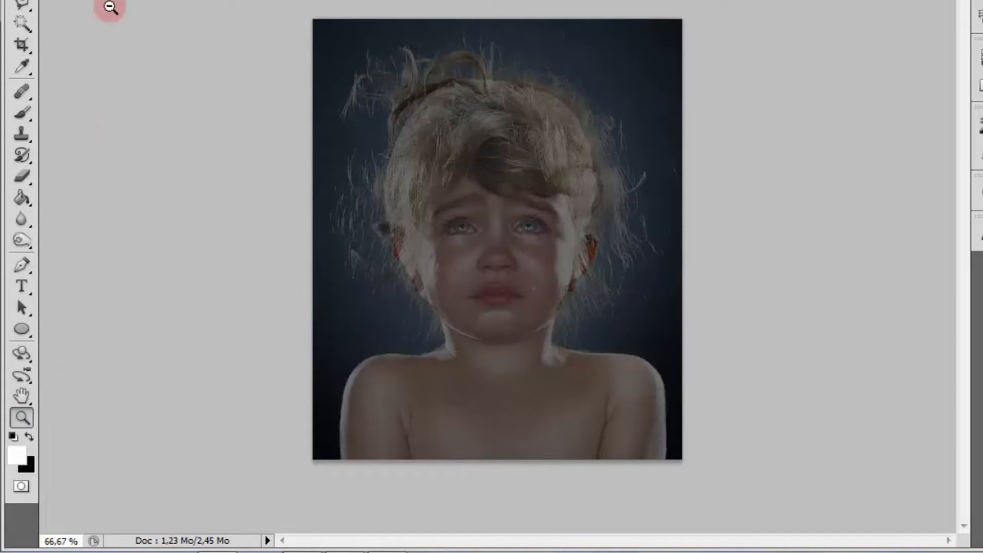
left_click(498, 241)
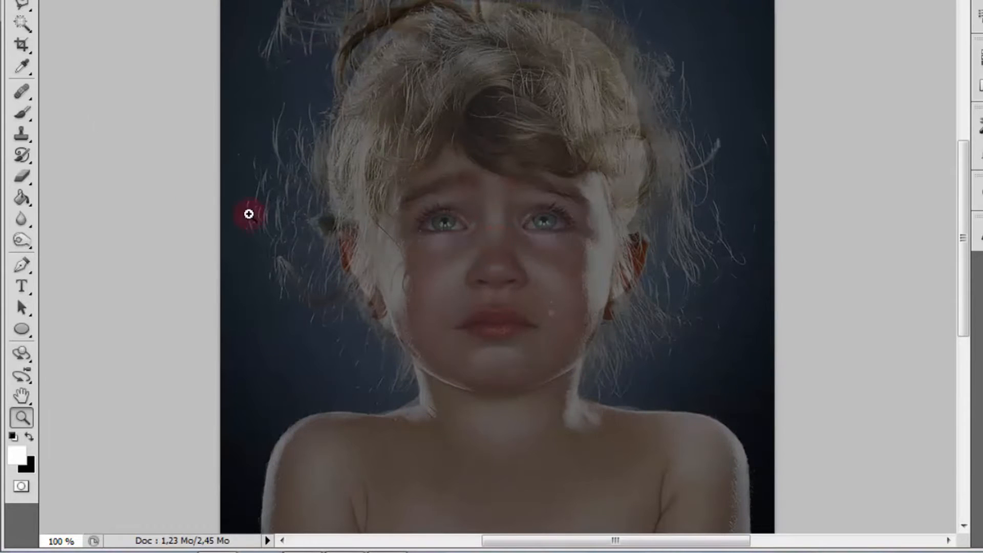
left_click(24, 111)
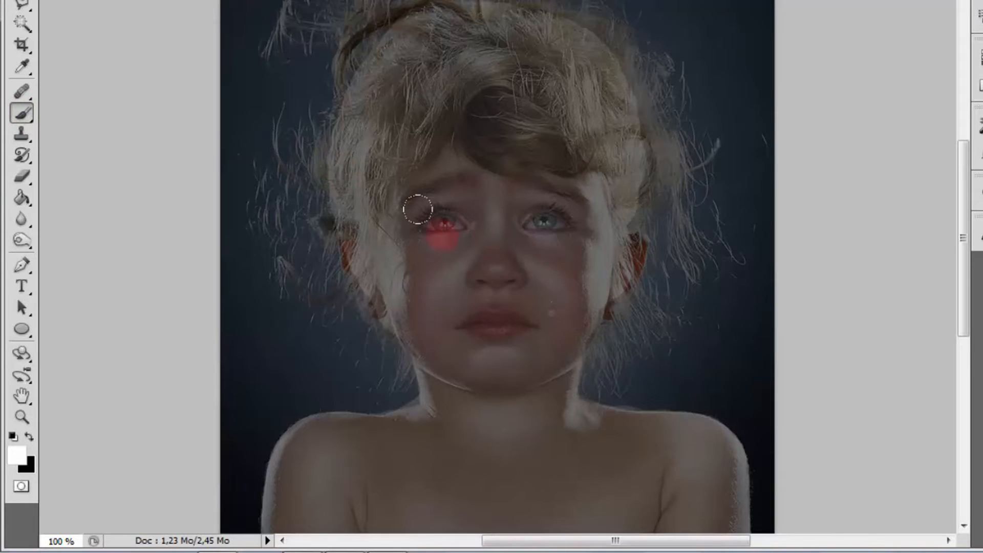
right_click(453, 228)
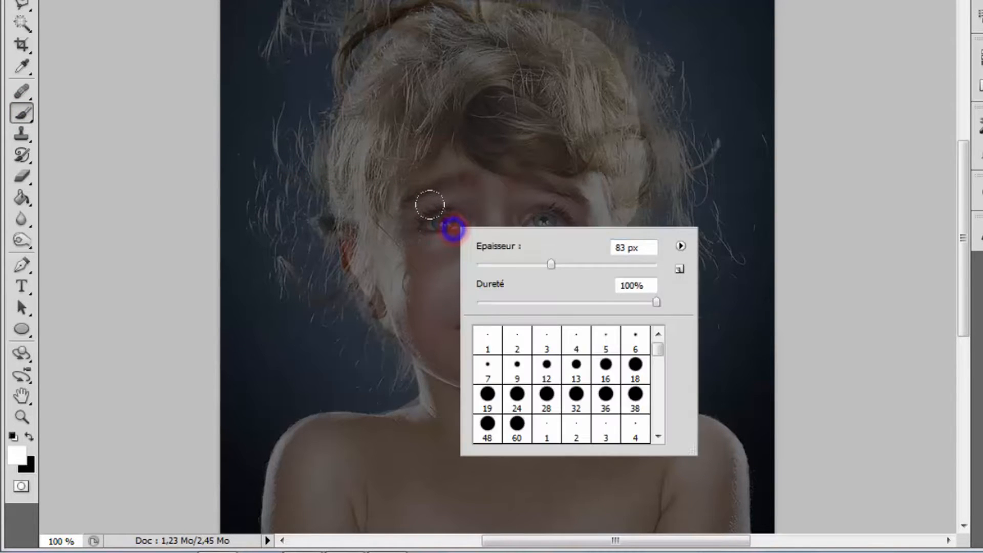
left_click(489, 265)
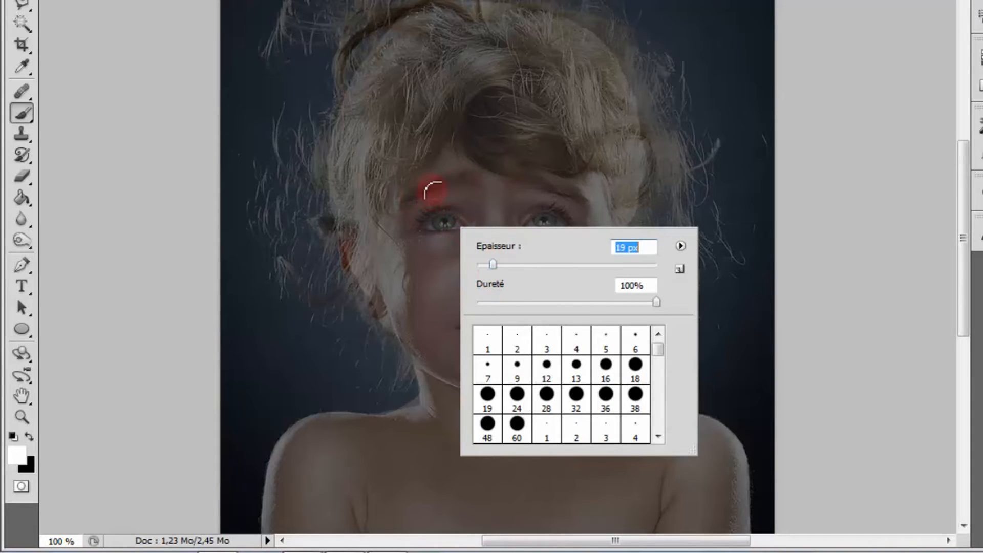
left_click(962, 273)
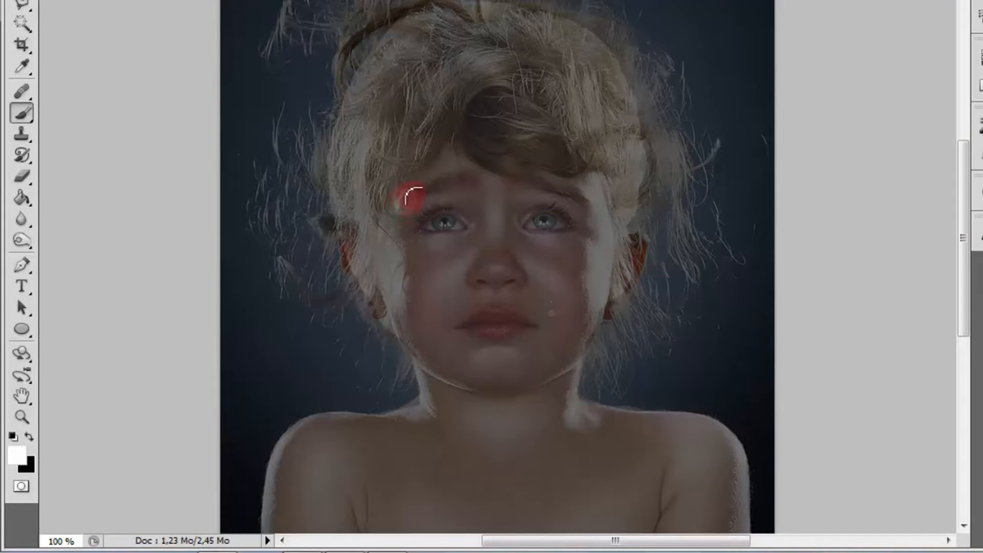
- Paint lighter strokes over the eyebrows, nose, lips and nose tip, and dismiss the Windows notification
mouse_move(419, 195)
left_mouse_down()
mouse_move(520, 190)
mouse_move(515, 184)
mouse_move(592, 204)
mouse_move(557, 191)
mouse_move(487, 191)
mouse_move(492, 255)
mouse_move(476, 280)
mouse_move(521, 280)
mouse_move(506, 239)
mouse_move(515, 198)
mouse_move(470, 189)
mouse_move(491, 212)
mouse_move(491, 270)
left_mouse_up()
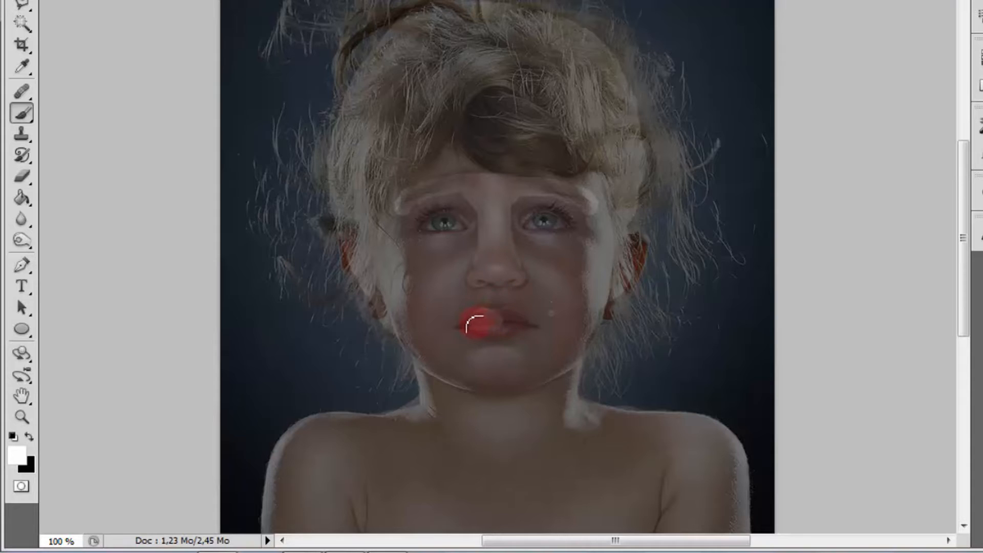
mouse_move(476, 330)
left_mouse_down()
mouse_move(522, 328)
mouse_move(484, 321)
mouse_move(501, 329)
mouse_move(516, 307)
mouse_move(494, 259)
mouse_move(497, 270)
left_mouse_up()
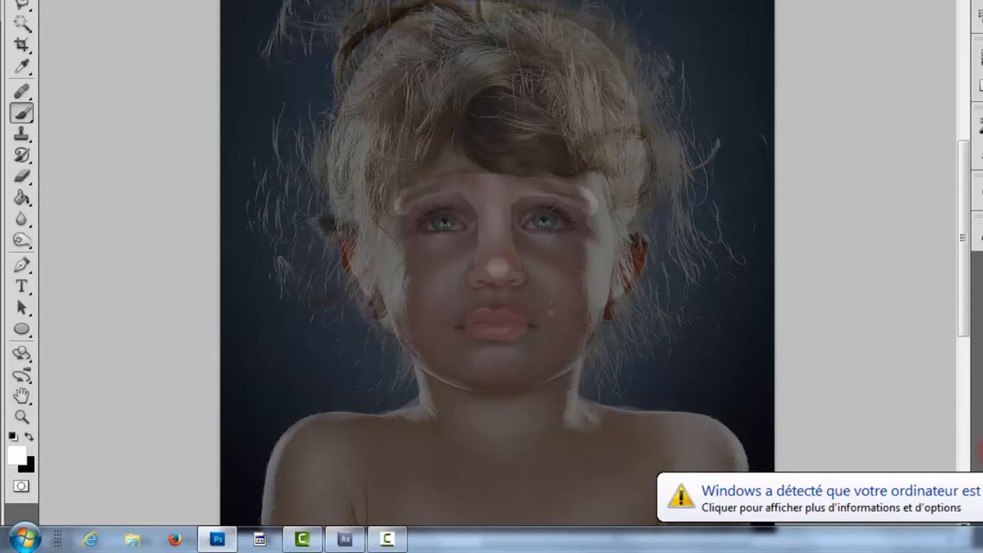
left_click(891, 442)
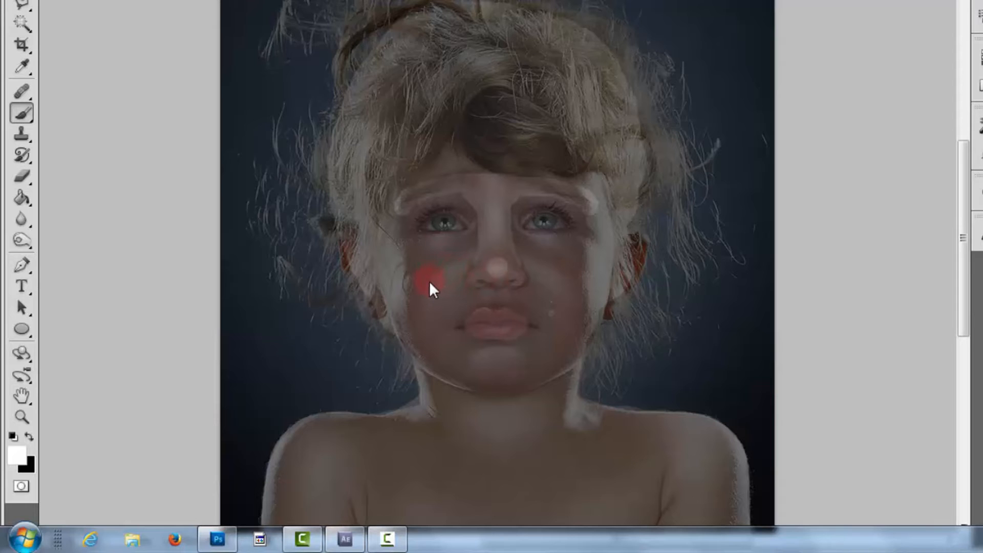
- Paint a short slanted light stroke on each of the girl's cheeks beside the nose
mouse_move(554, 349)
left_mouse_down()
mouse_move(510, 327)
mouse_move(464, 277)
left_mouse_up()
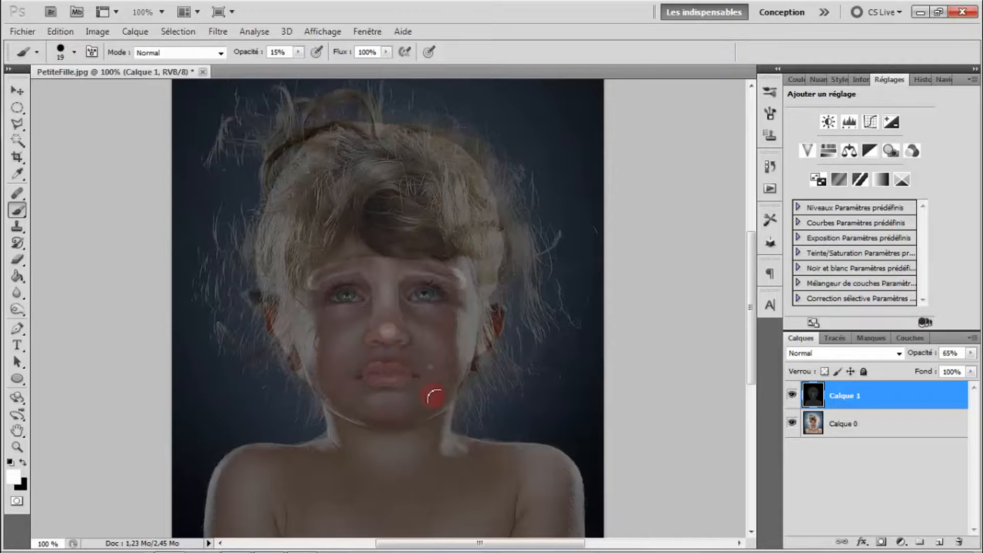
mouse_move(361, 338)
left_mouse_down()
mouse_move(341, 352)
mouse_move(432, 337)
mouse_move(424, 334)
mouse_move(439, 345)
mouse_move(340, 339)
mouse_move(347, 343)
mouse_move(325, 381)
mouse_move(265, 335)
mouse_move(385, 401)
mouse_move(359, 353)
mouse_move(362, 329)
mouse_move(341, 350)
mouse_move(450, 362)
mouse_move(421, 333)
mouse_move(433, 342)
mouse_move(459, 433)
mouse_move(422, 283)
mouse_move(476, 344)
left_mouse_up()
left_click(60, 31)
left_click(66, 69)
left_click(926, 381)
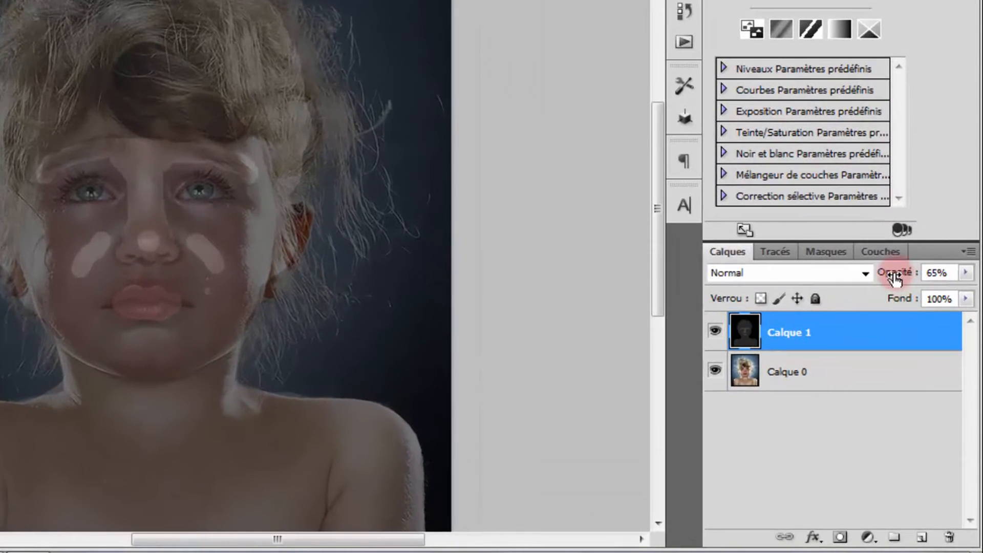
- Set the opacity of Calque 1 back to 100%
left_click(969, 353)
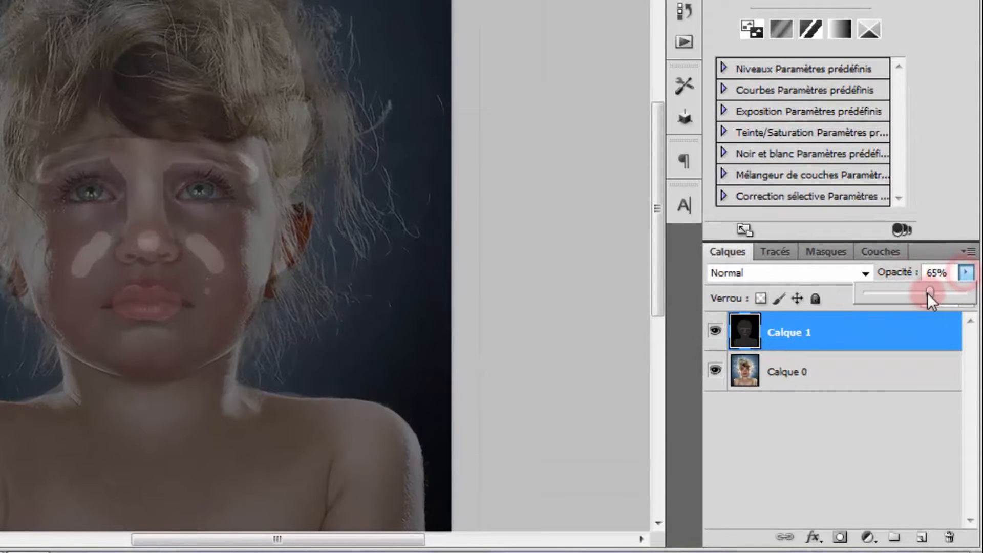
left_click_drag(929, 293, 968, 294)
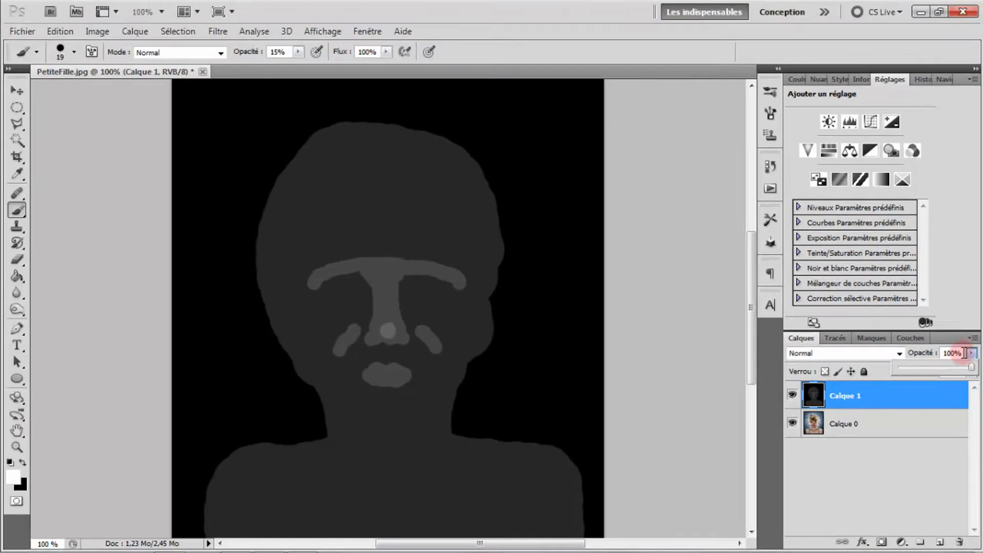
left_click(971, 353)
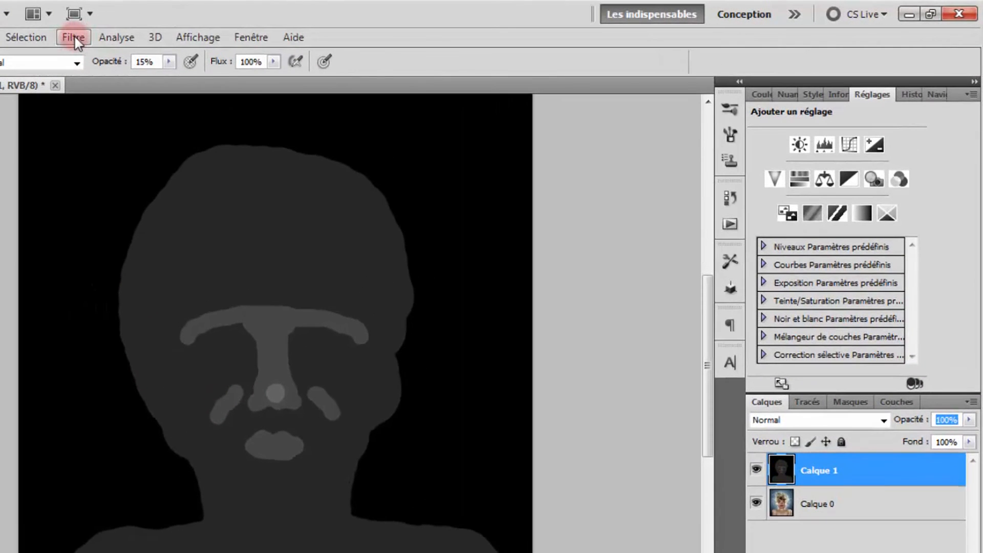
- Apply a Gaussian blur (Flou gaussien) with a 4,8-pixel radius to Calque 1 to soften the depth map
left_click(75, 37)
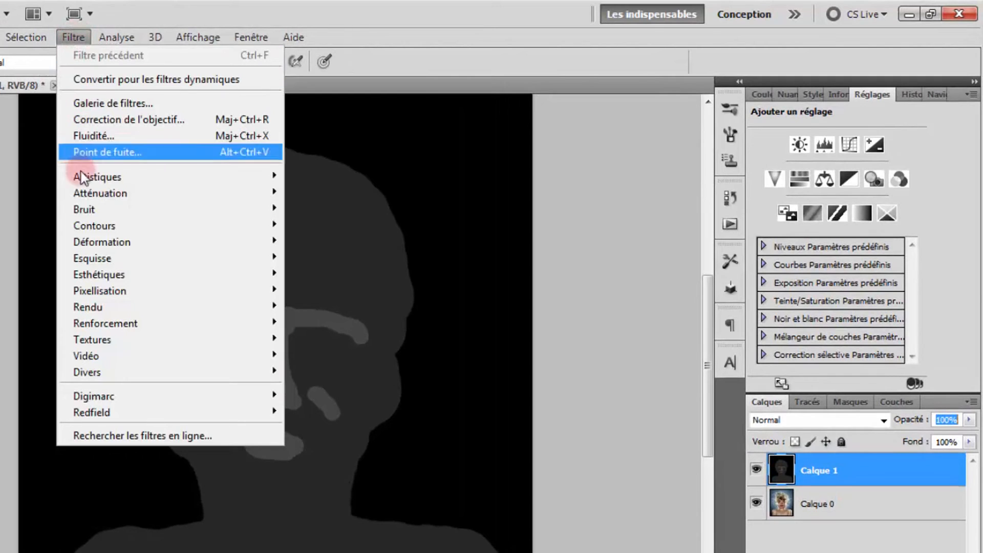
mouse_move(113, 192)
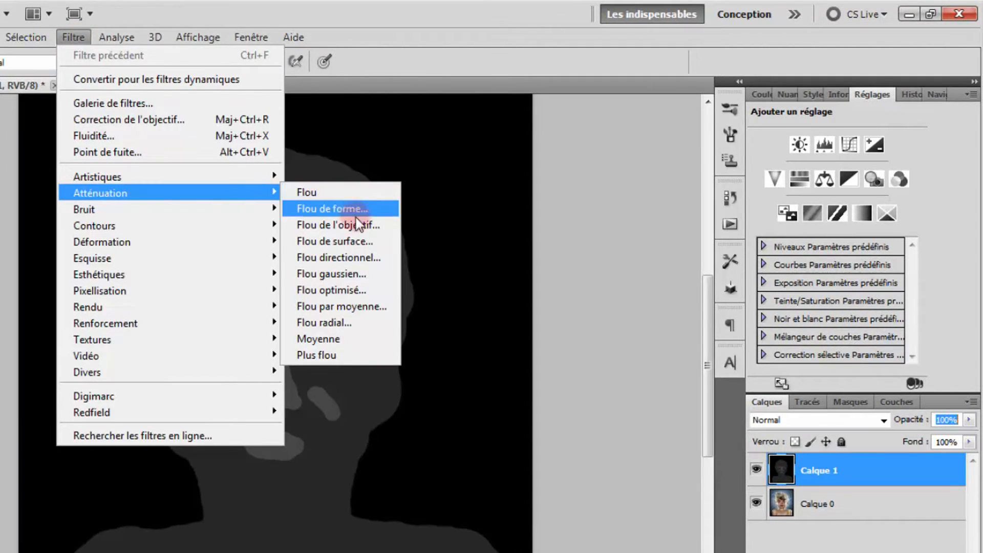
left_click(356, 275)
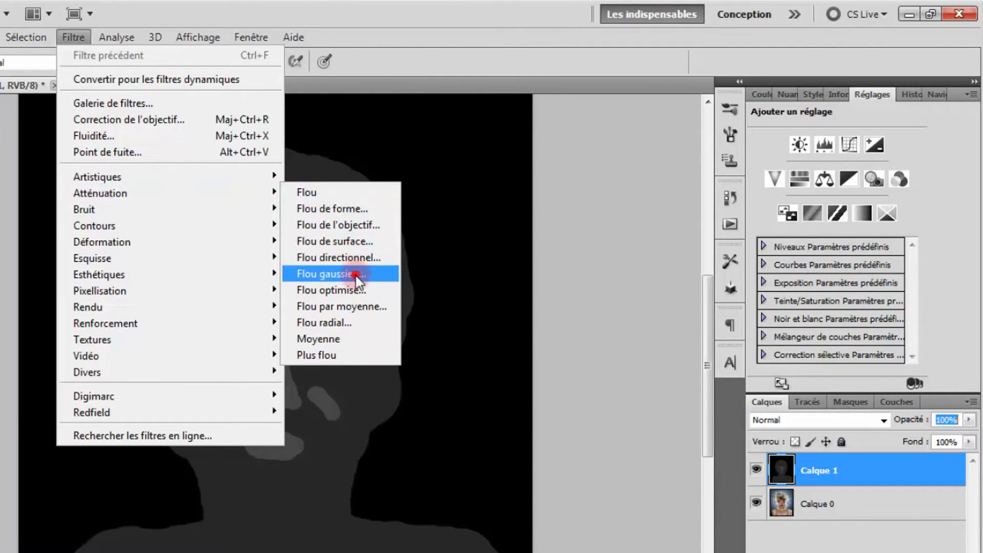
left_click_drag(767, 160, 625, 183)
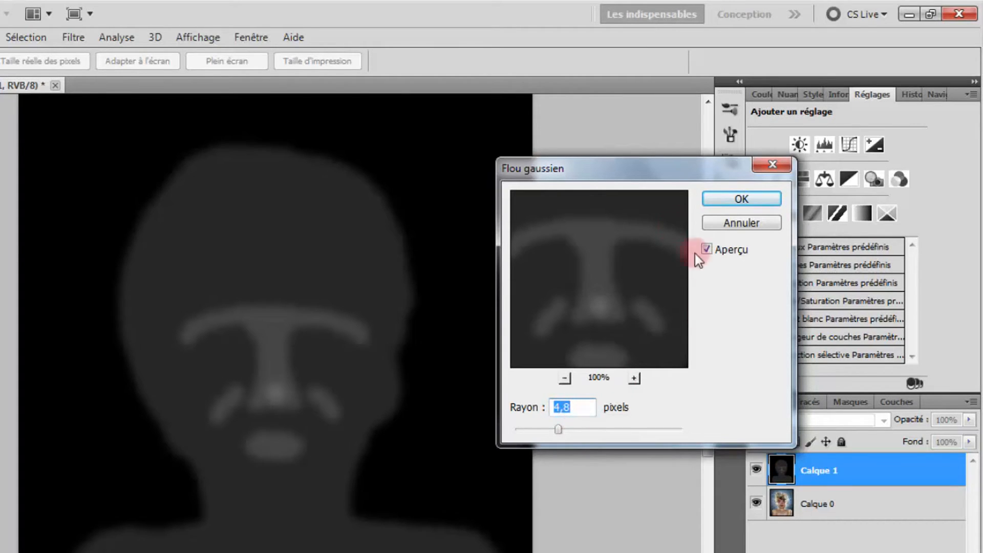
left_click(742, 199)
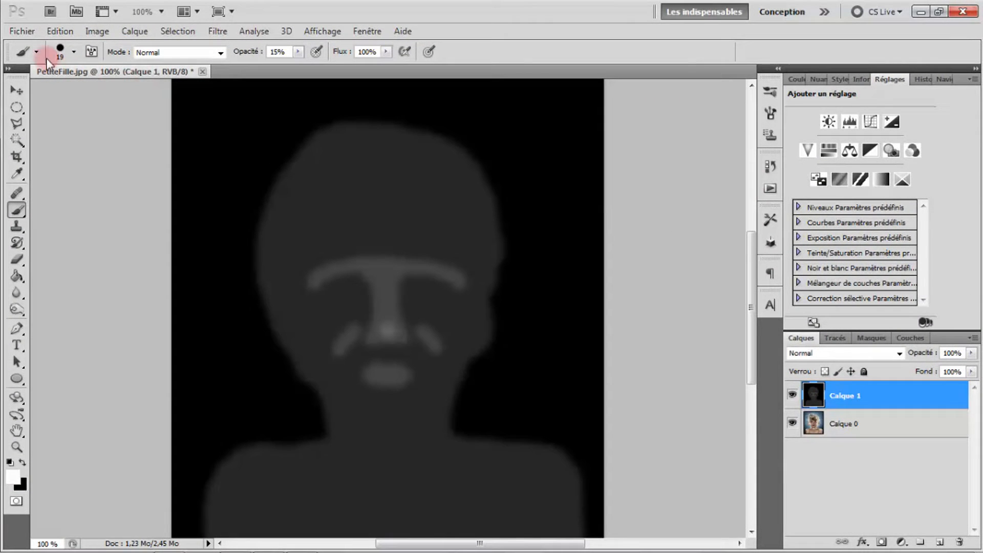
- Save the layered document on the desktop as PetiteFille.psd in Photoshop format
left_click(21, 33)
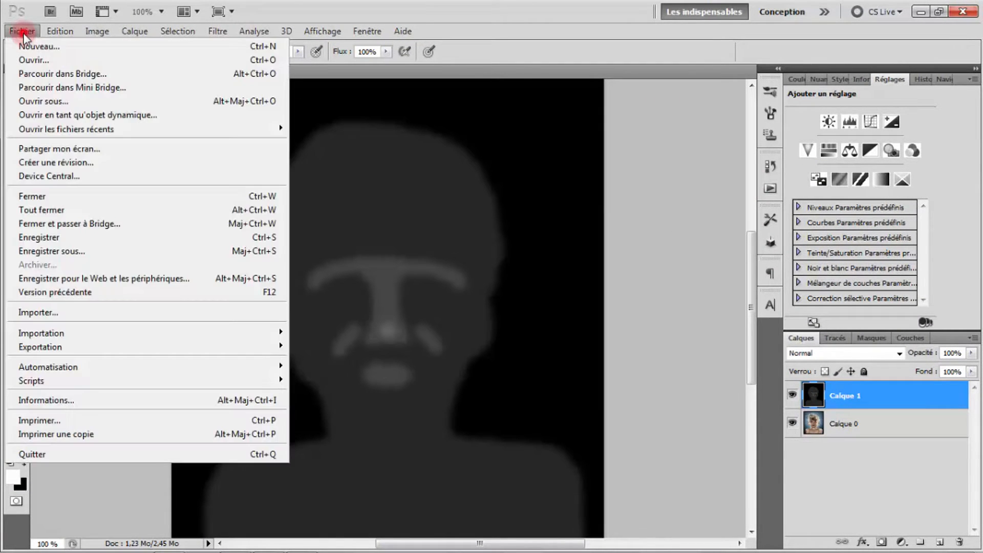
left_click(64, 251)
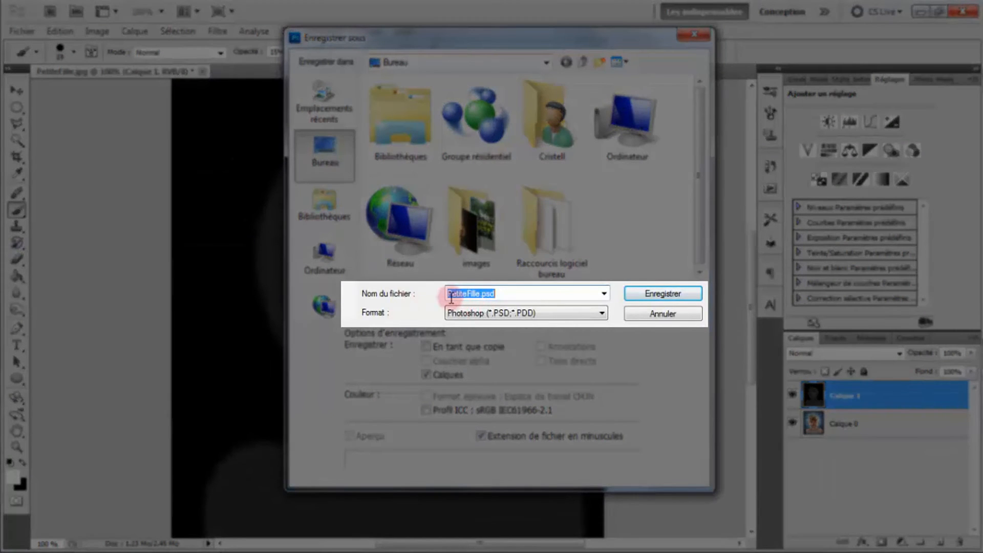
left_click_drag(451, 299, 498, 295)
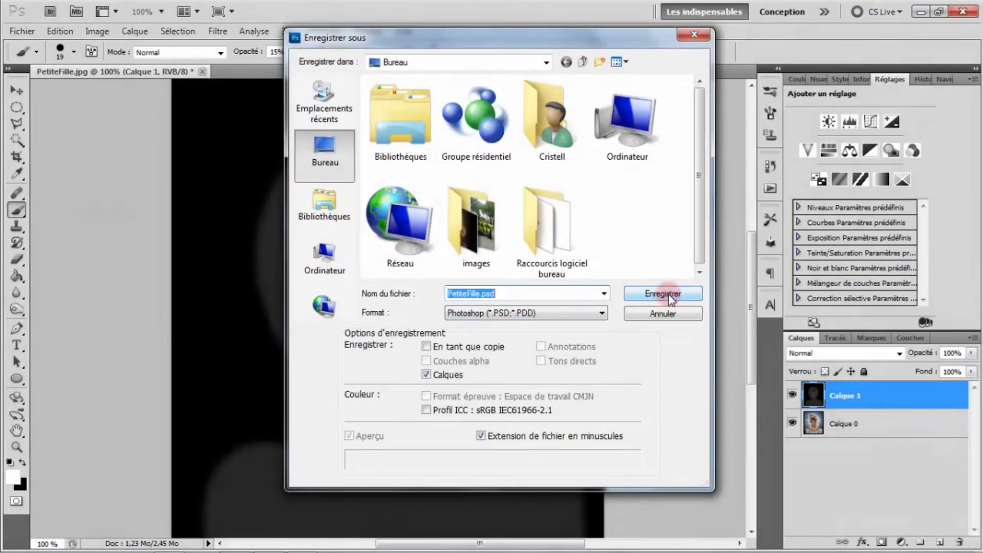
left_click(669, 295)
left_click(763, 205)
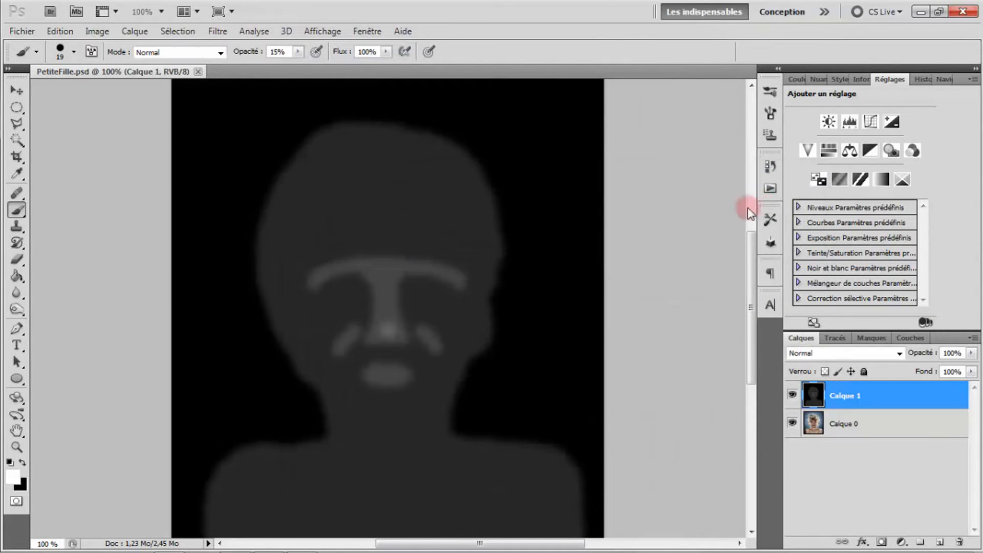
- Minimize Photoshop, select the saved PetiteFille.psd on the desktop, and switch to After Effects
left_click(962, 11)
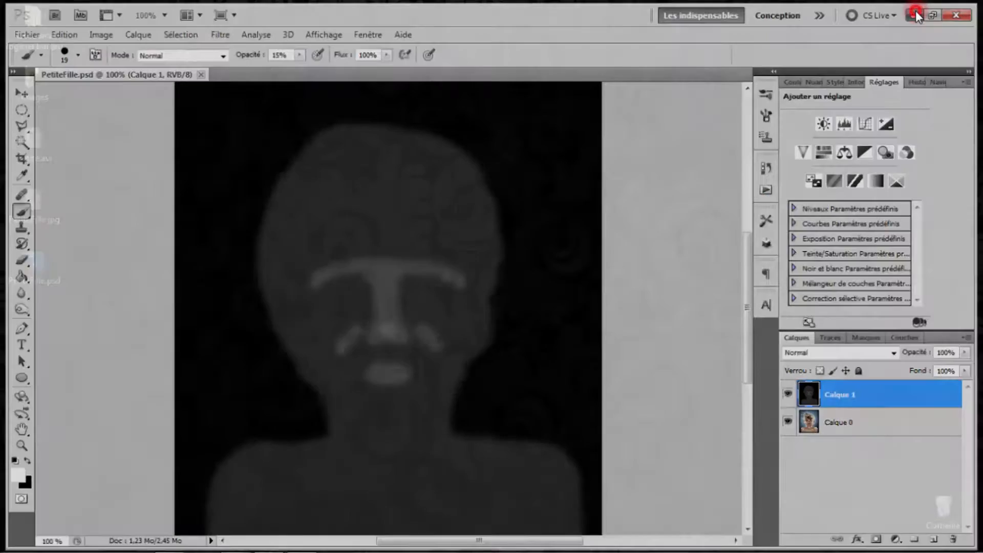
left_click(56, 277)
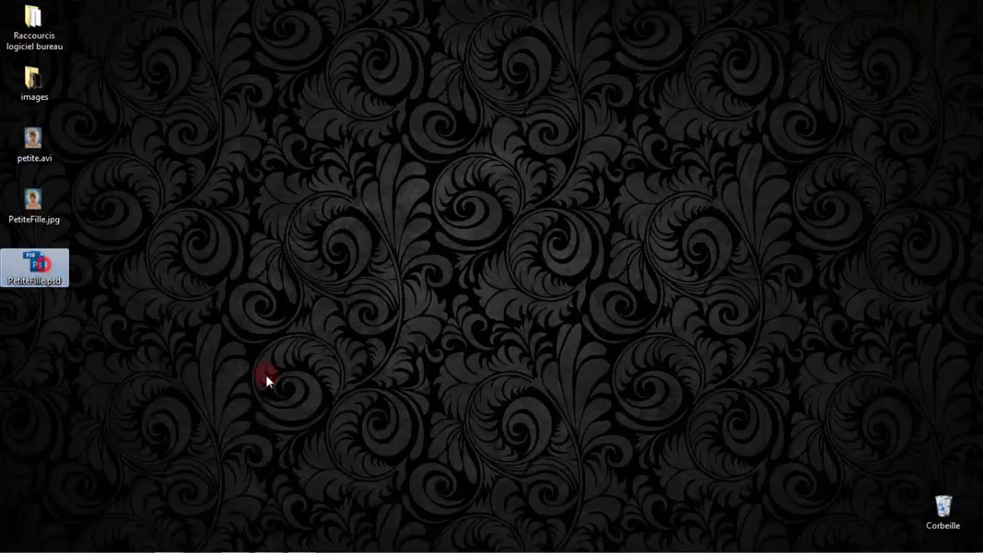
left_click(253, 464)
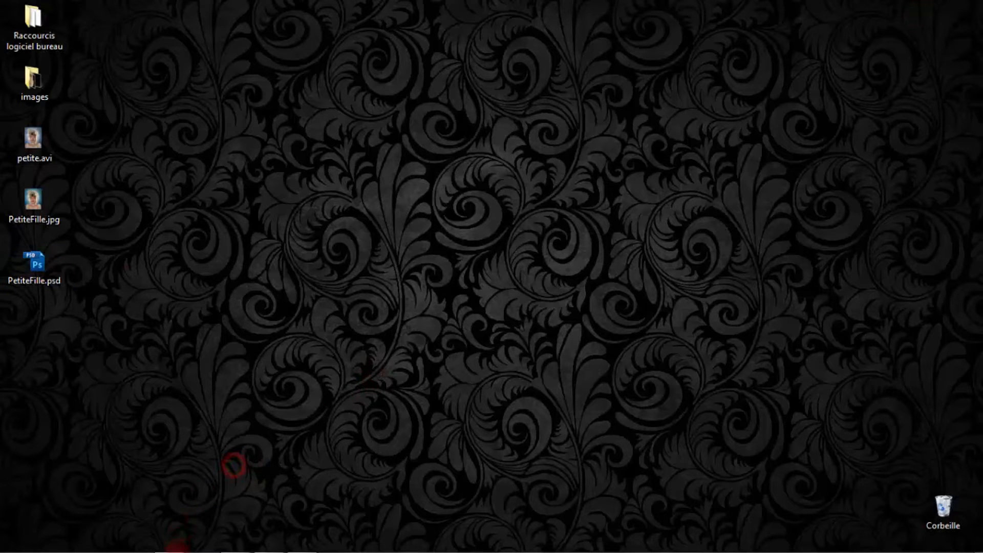
mouse_move(175, 547)
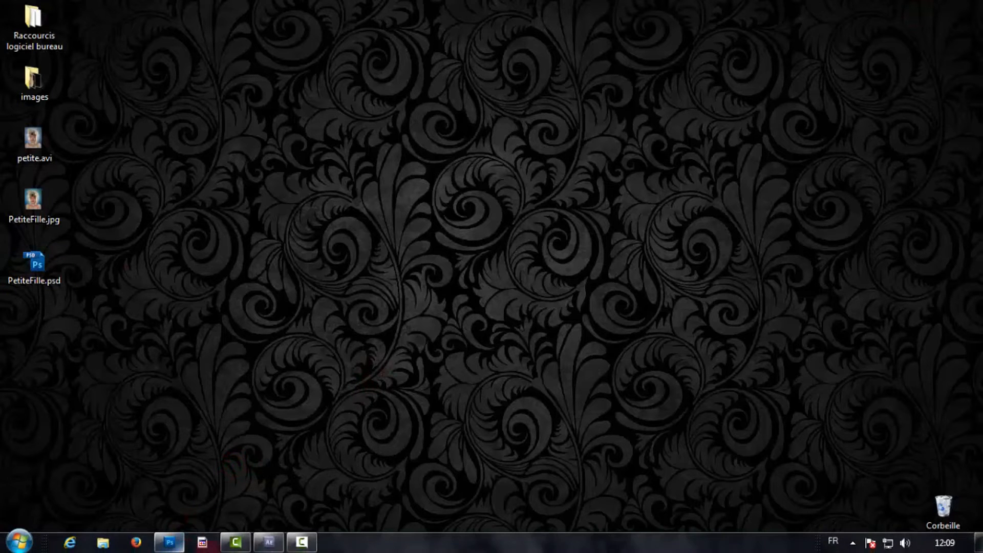
left_click(270, 545)
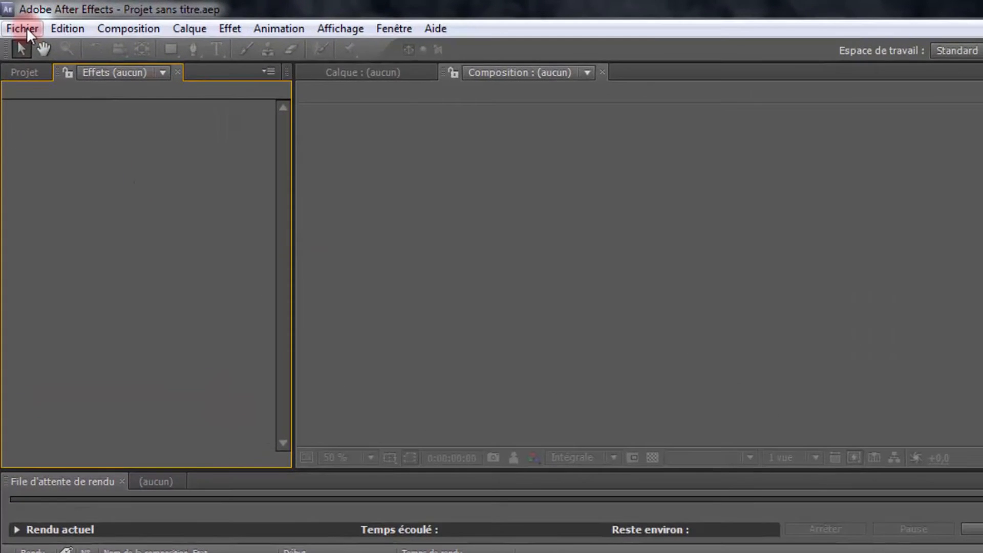
- Choose PetiteFille.psd from the desktop for import into the After Effects project
left_click(24, 28)
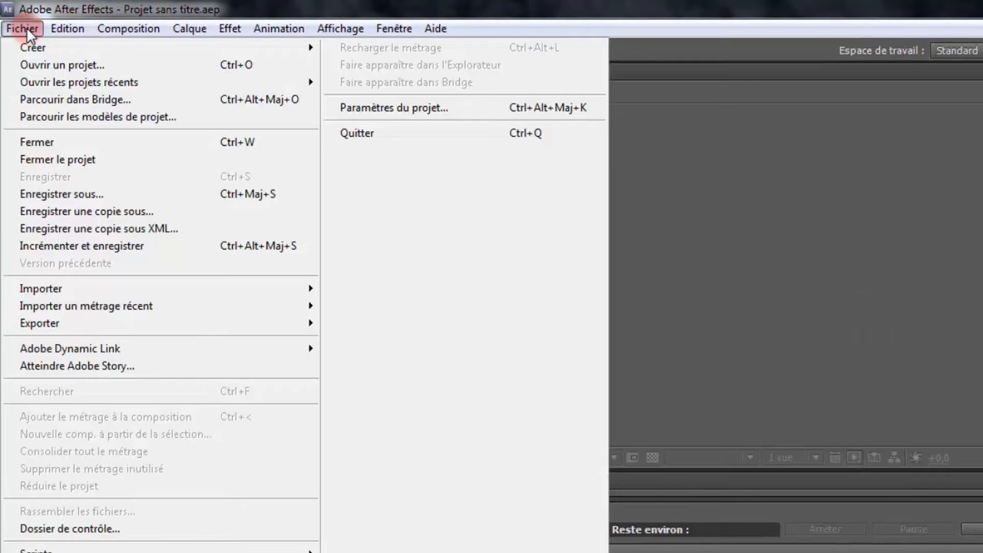
mouse_move(42, 289)
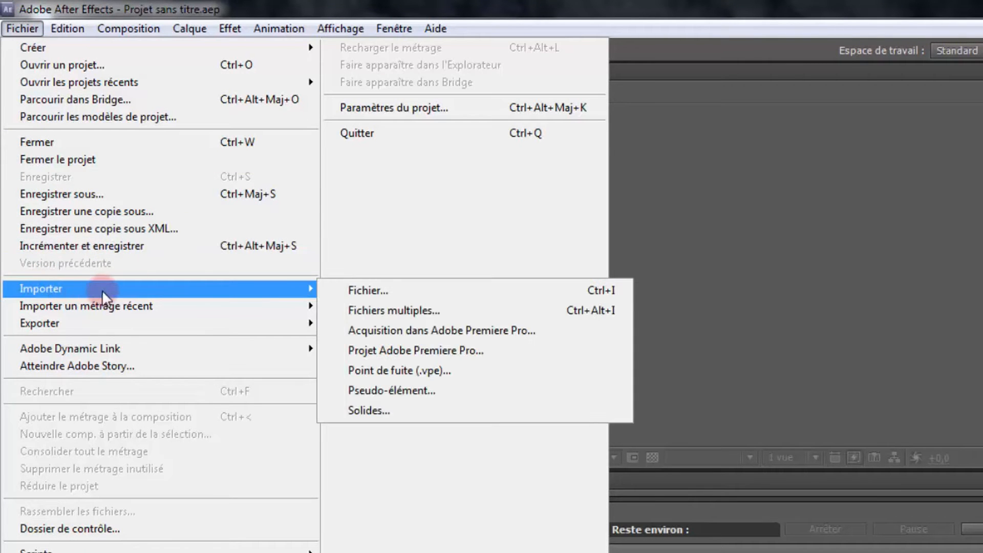
left_click(366, 290)
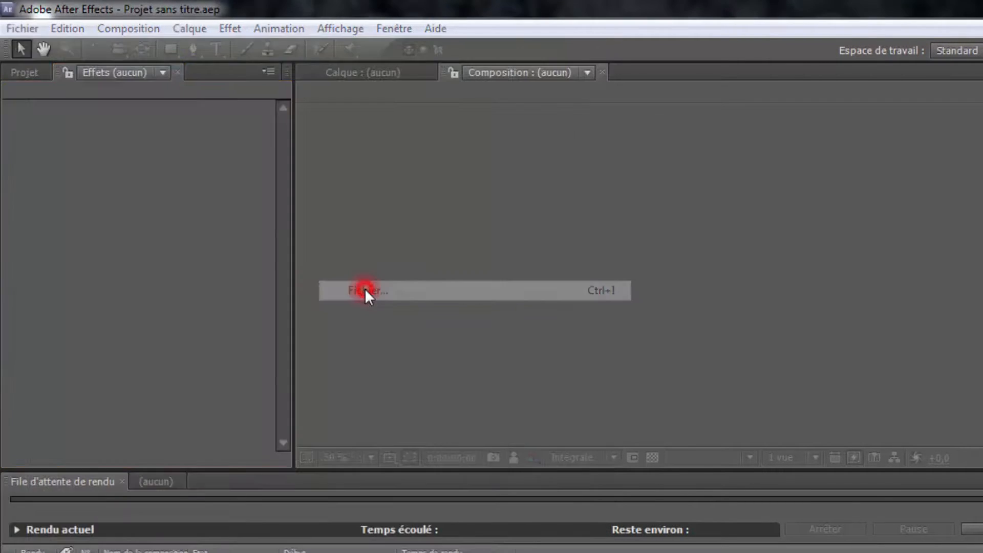
left_click_drag(506, 214, 505, 321)
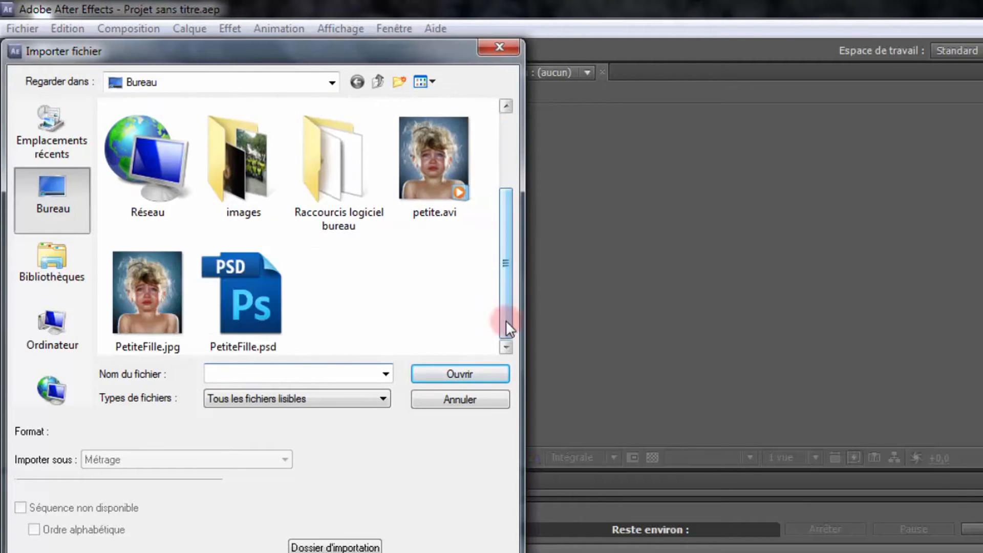
left_click(251, 309)
left_click(477, 376)
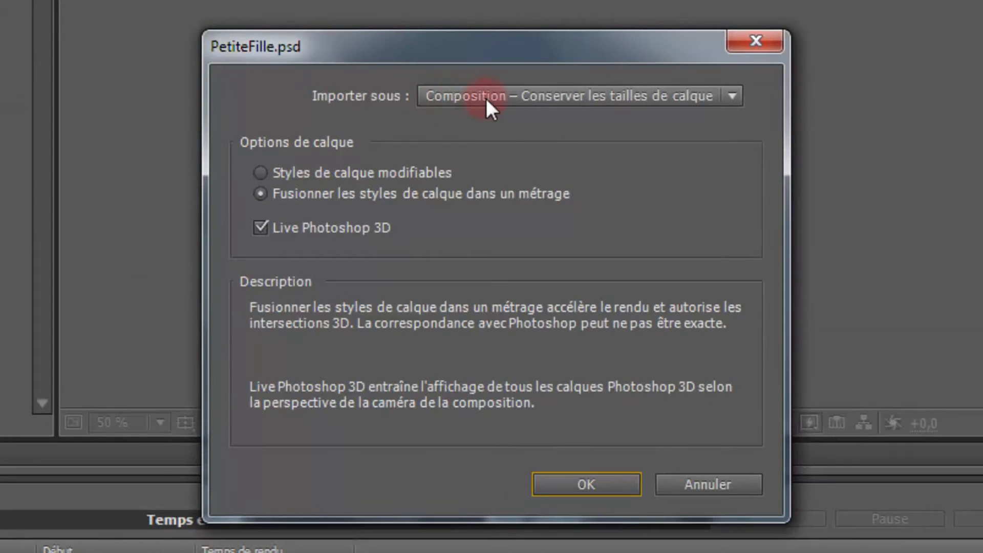
- Import the PSD as "Composition – Conserver les tailles de calque", with layer styles merged into the footage
left_click(732, 97)
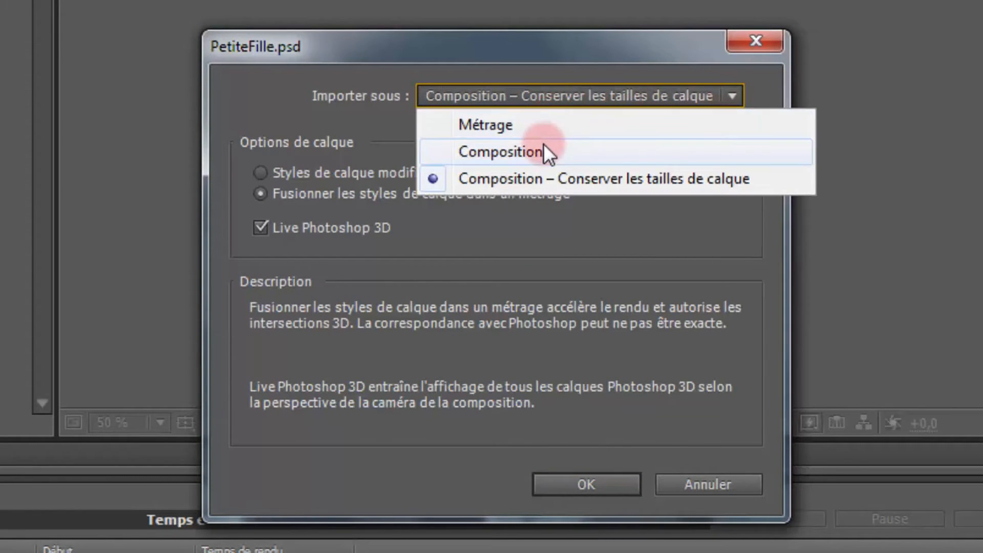
left_click(689, 183)
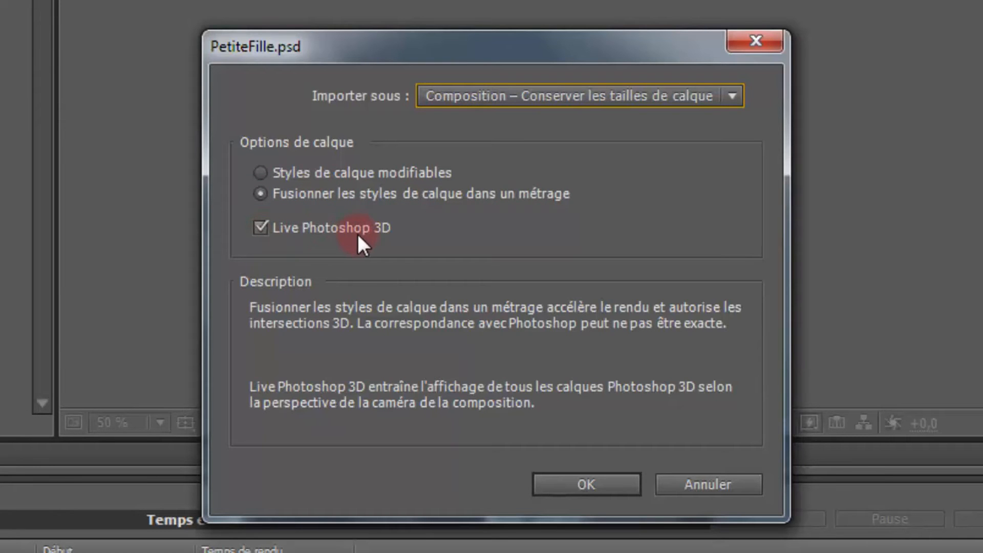
left_click(584, 486)
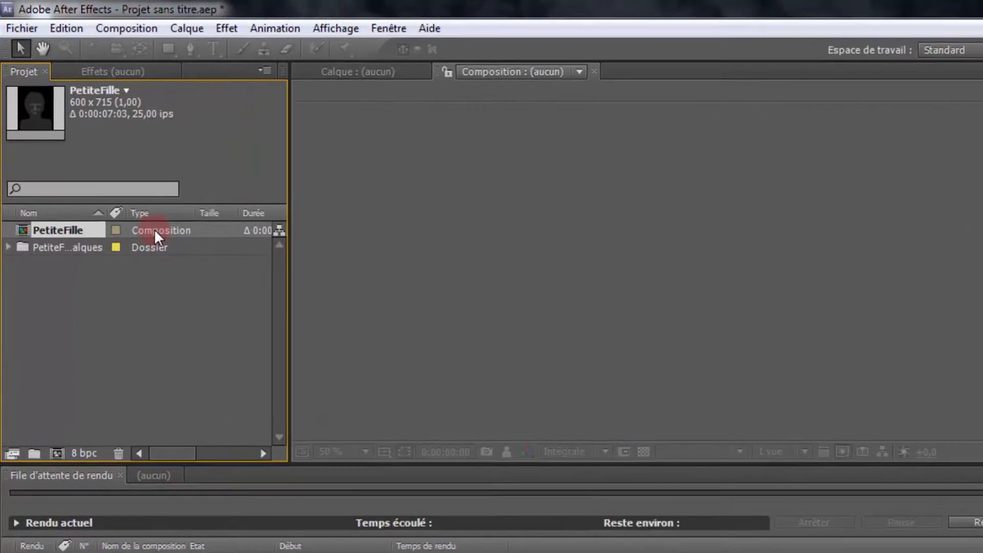
- Review the PetiteFille composition settings, including size, frame rate and duration, and accept them
right_click(124, 184)
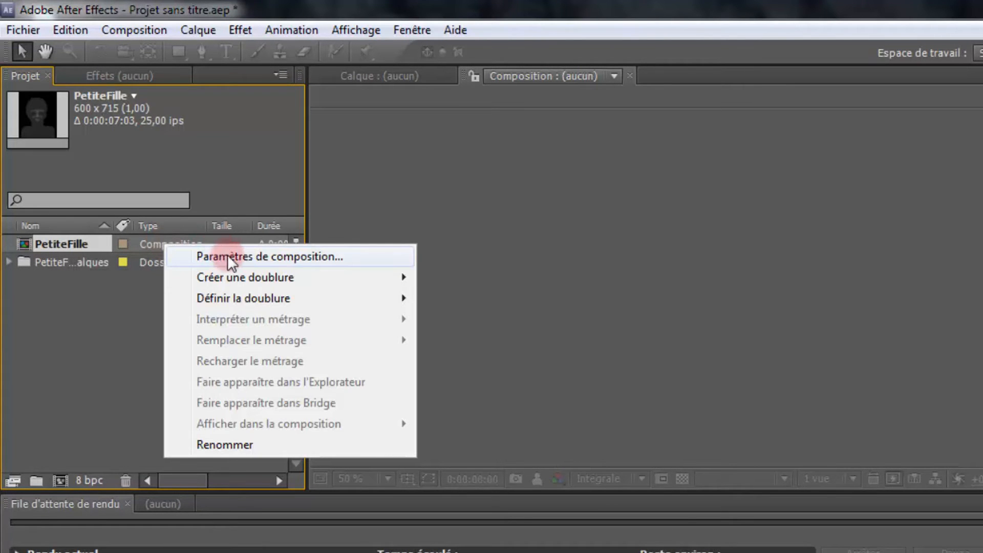
left_click(304, 257)
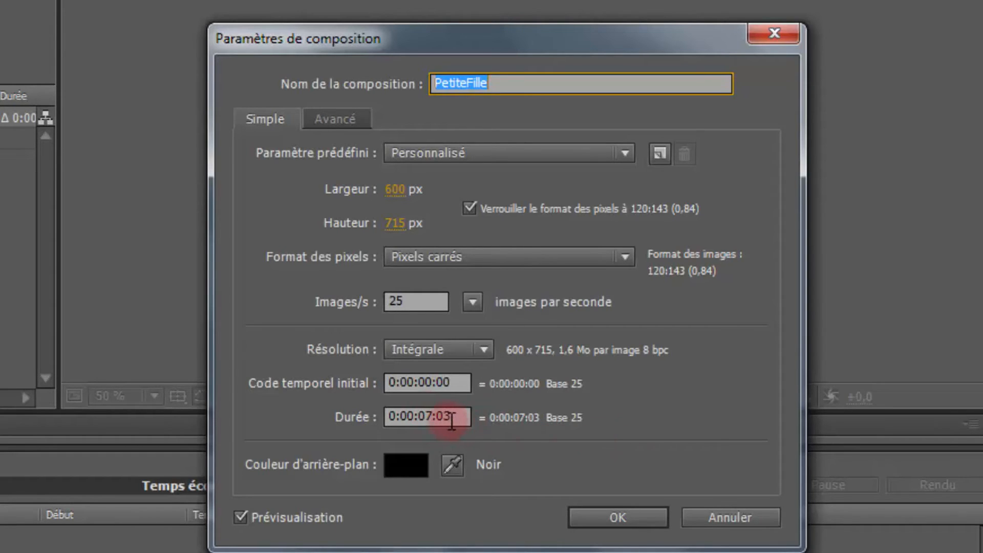
left_click(620, 515)
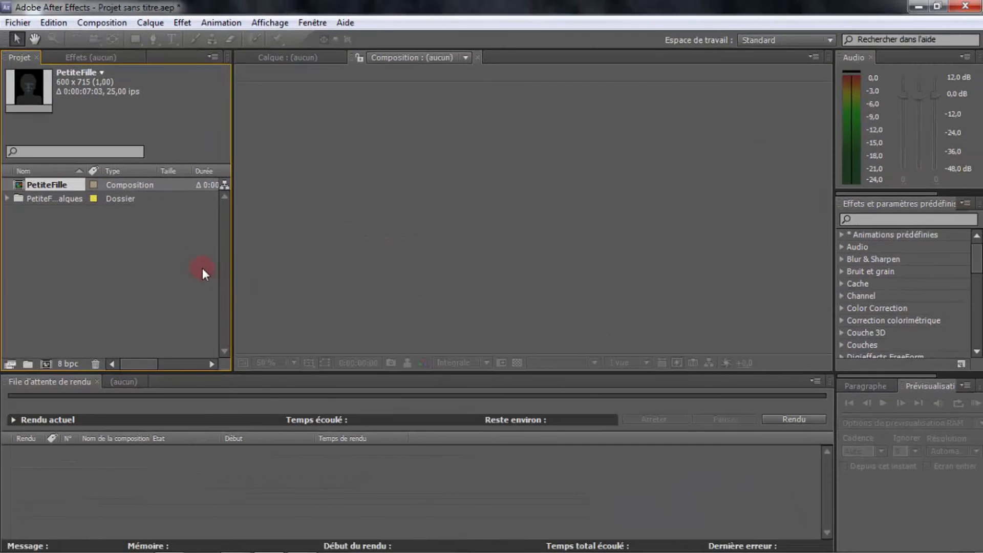
- Open the PetiteFille composition in the timeline and hide the depth map layer Calque 1
double_click(131, 185)
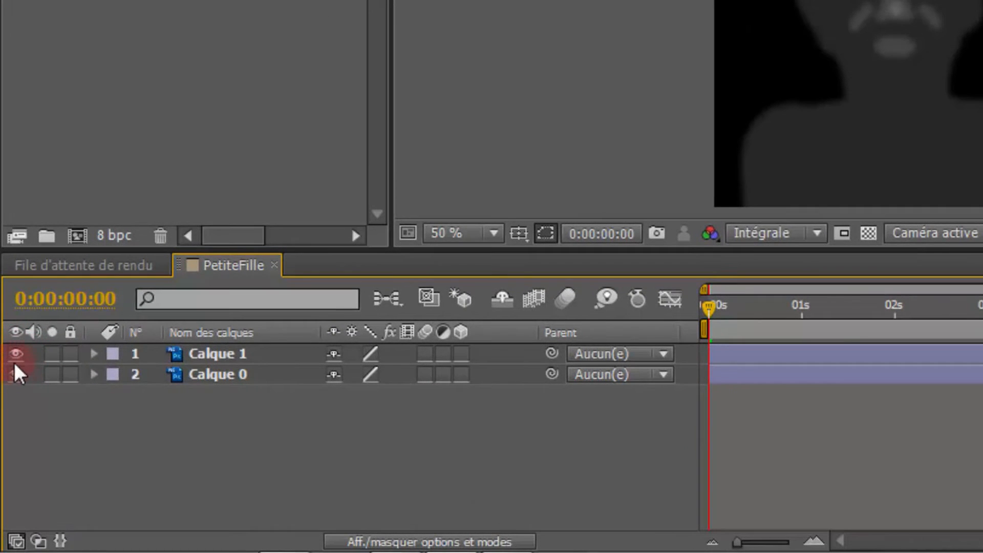
left_click(15, 353)
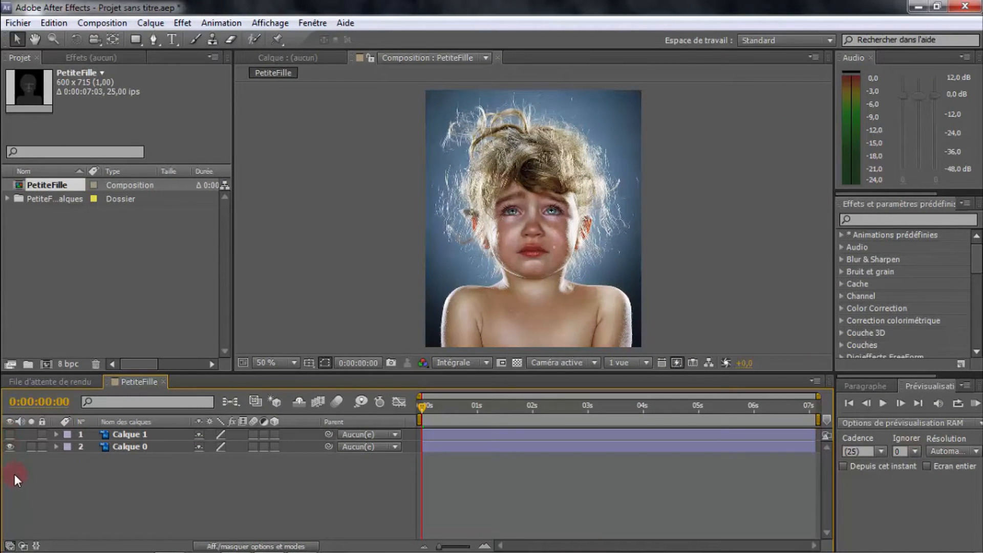
- Select Calque 0, search the effects for "dispersion", and apply the Dispersion effect to the layer
left_click(130, 447)
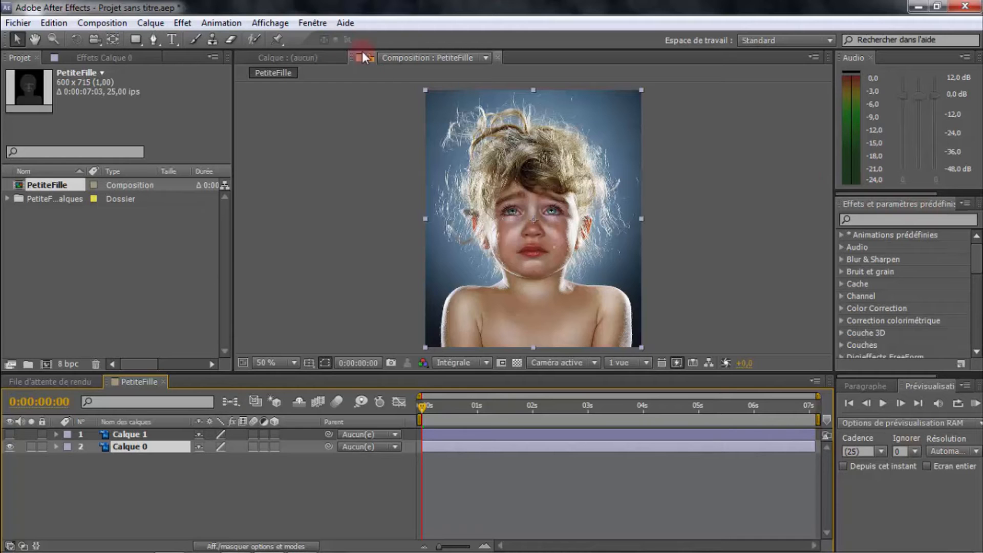
left_click(312, 23)
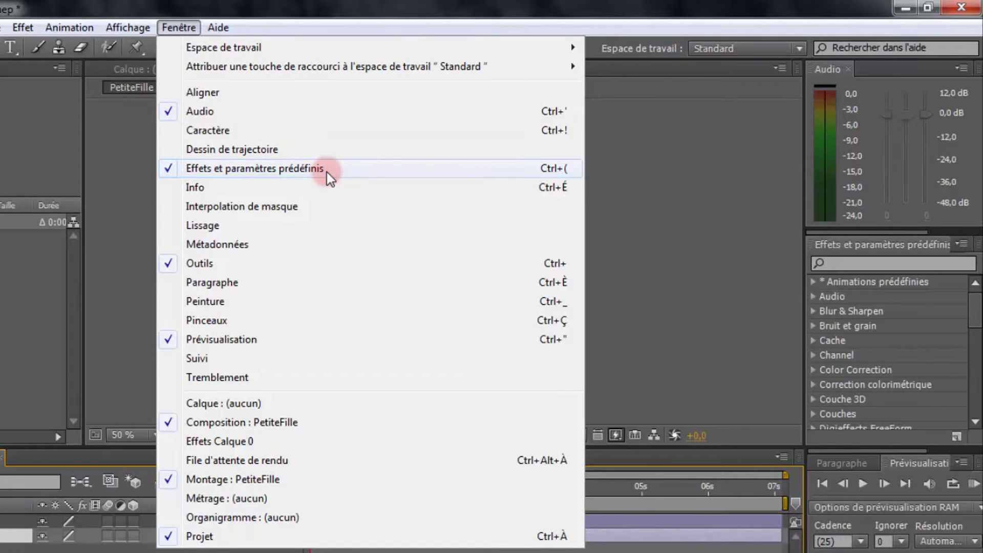
left_click(175, 26)
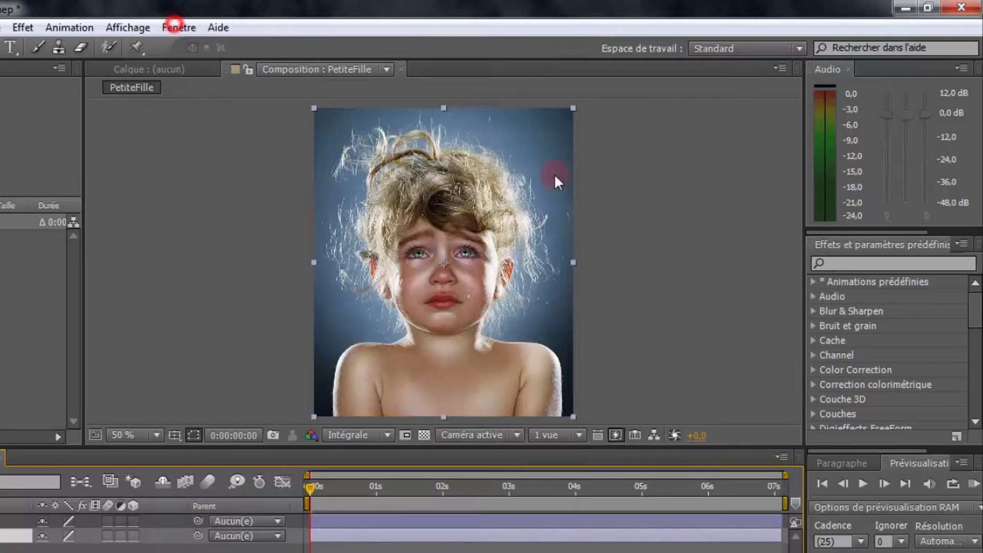
left_click(840, 263)
left_click(929, 262)
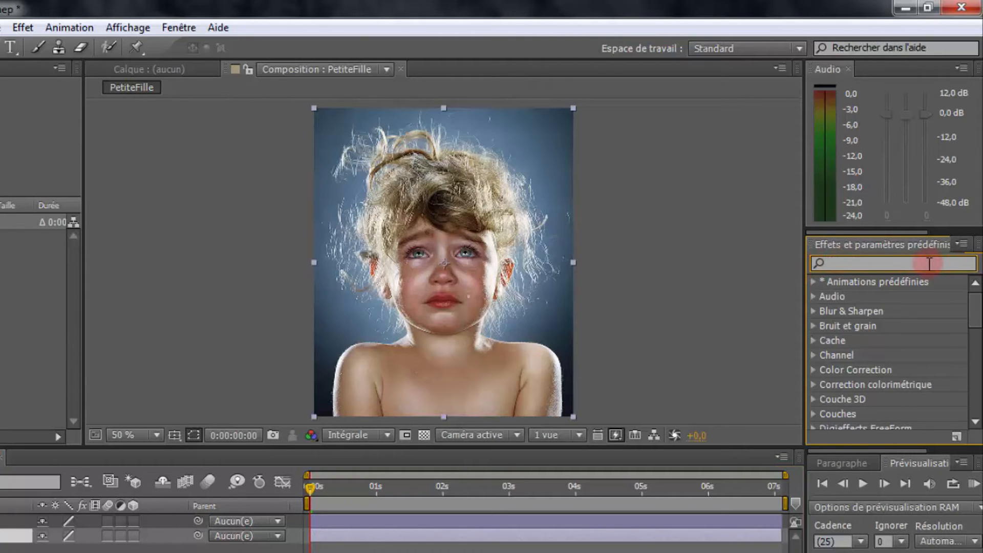
type("disper")
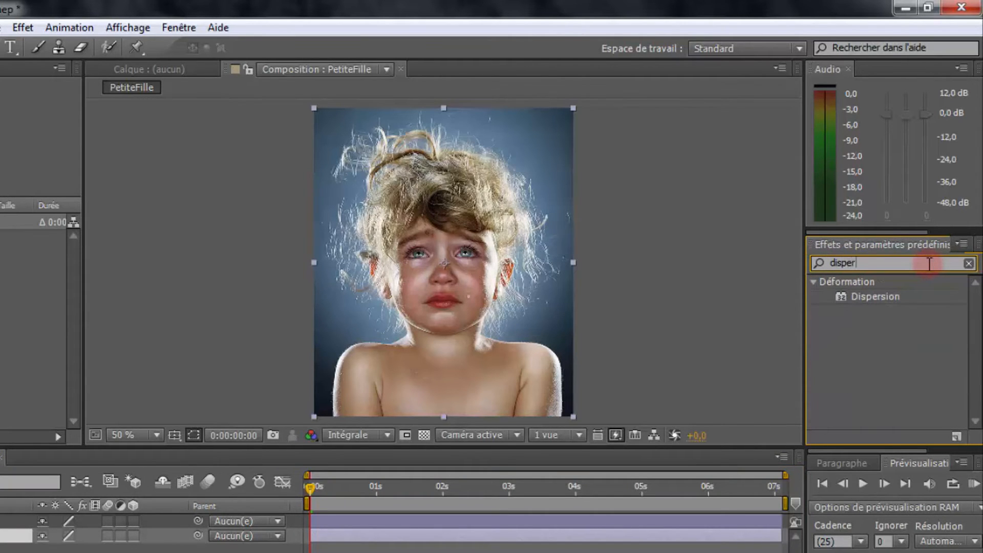
type("sion")
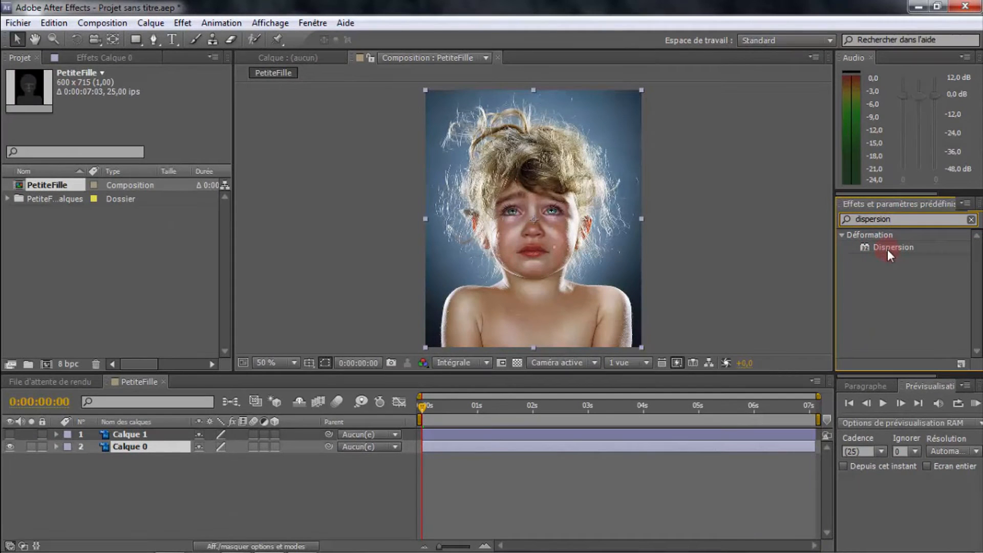
double_click(890, 247)
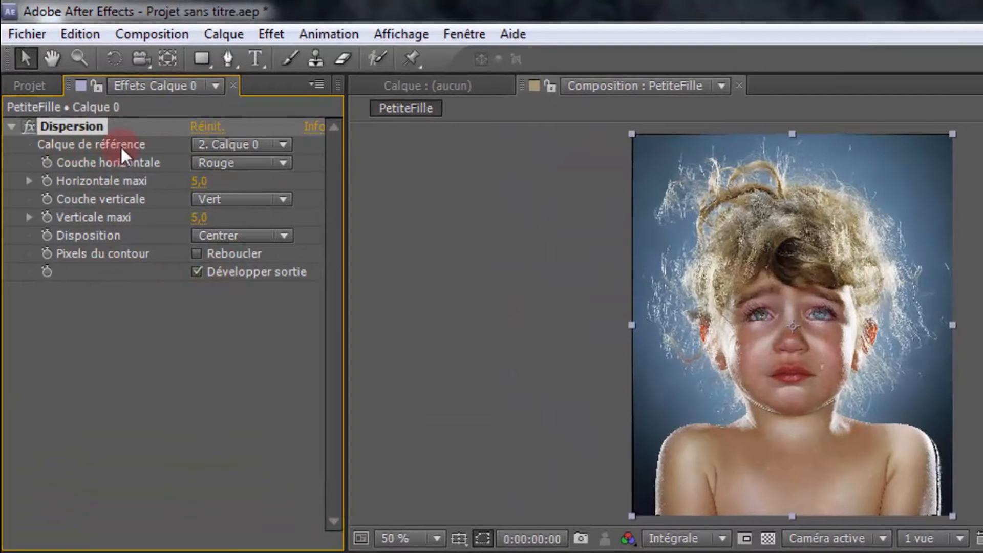
- Set the Dispersion effect's reference layer to Calque 1 and both its horizontal and vertical channels to Luminance
left_click(283, 145)
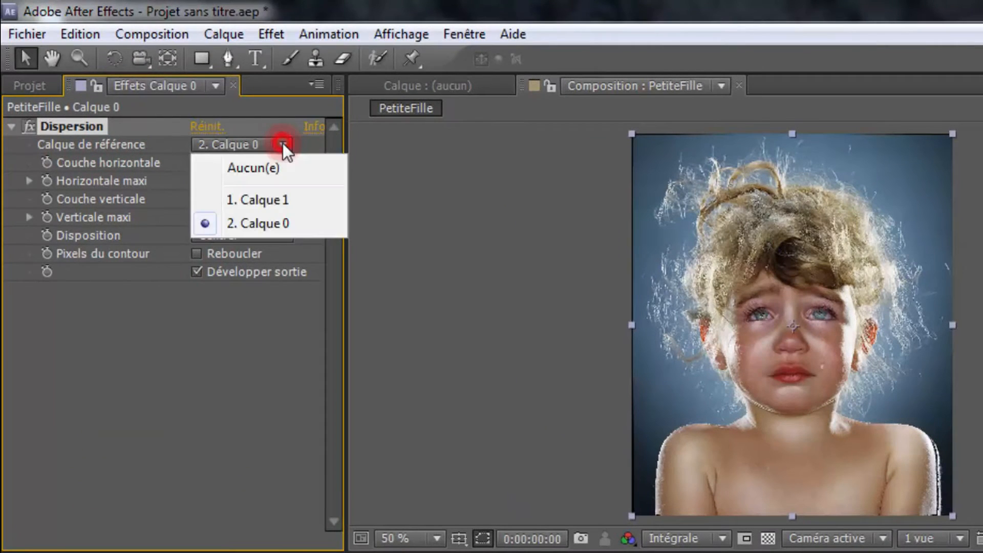
left_click(271, 199)
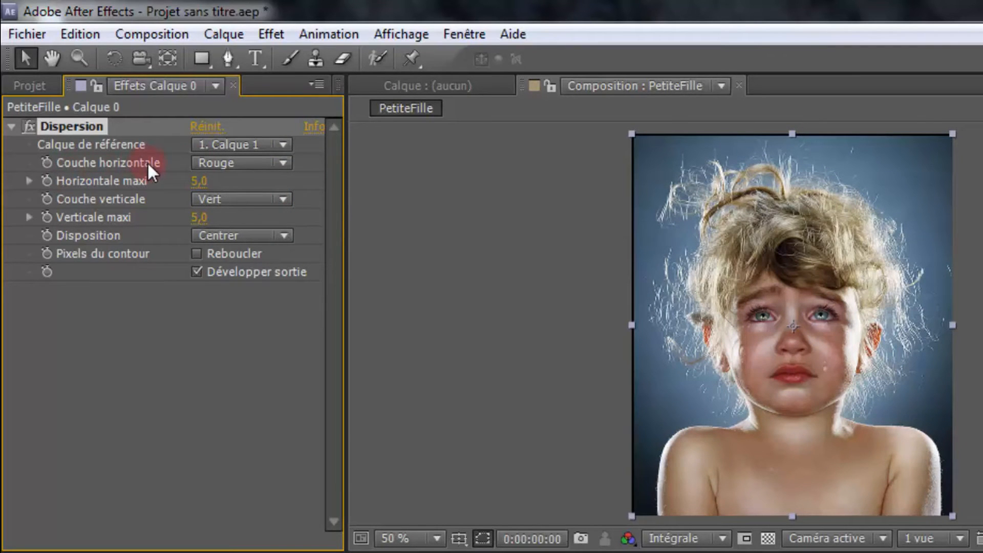
left_click(281, 165)
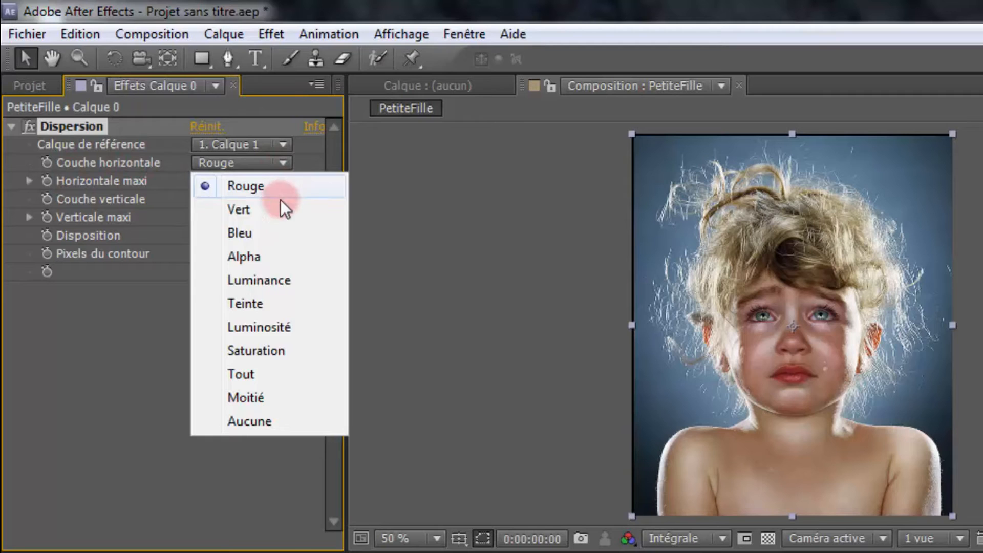
left_click(280, 287)
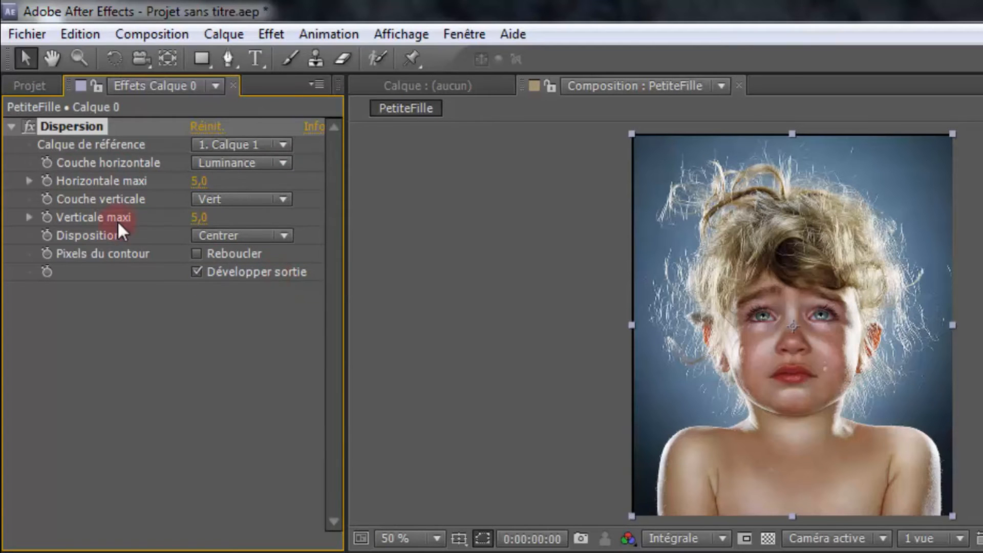
left_click(281, 199)
left_click(275, 315)
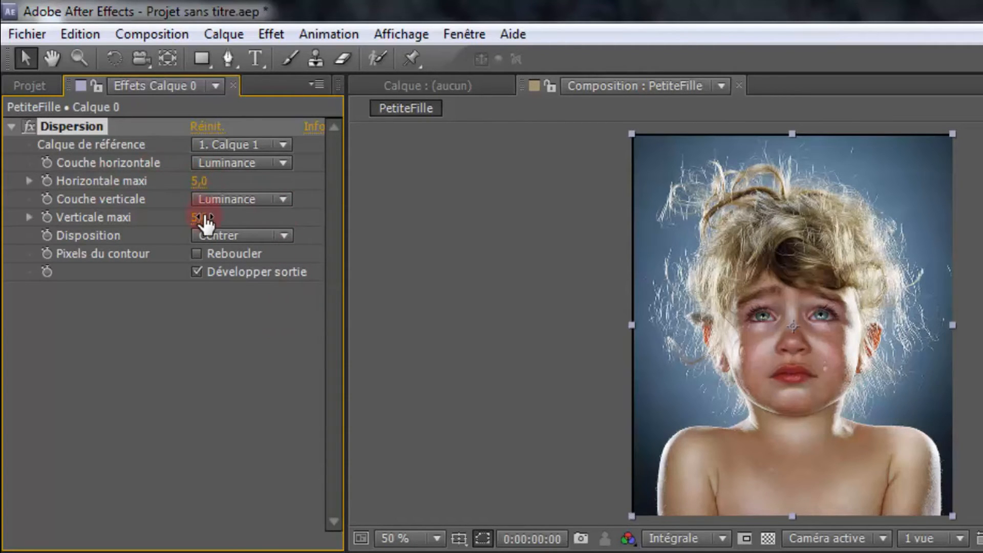
- Try the displacement with Horizontale maxi at 21 and Verticale maxi at 23, and restore both to 5
left_click_drag(201, 179, 221, 181)
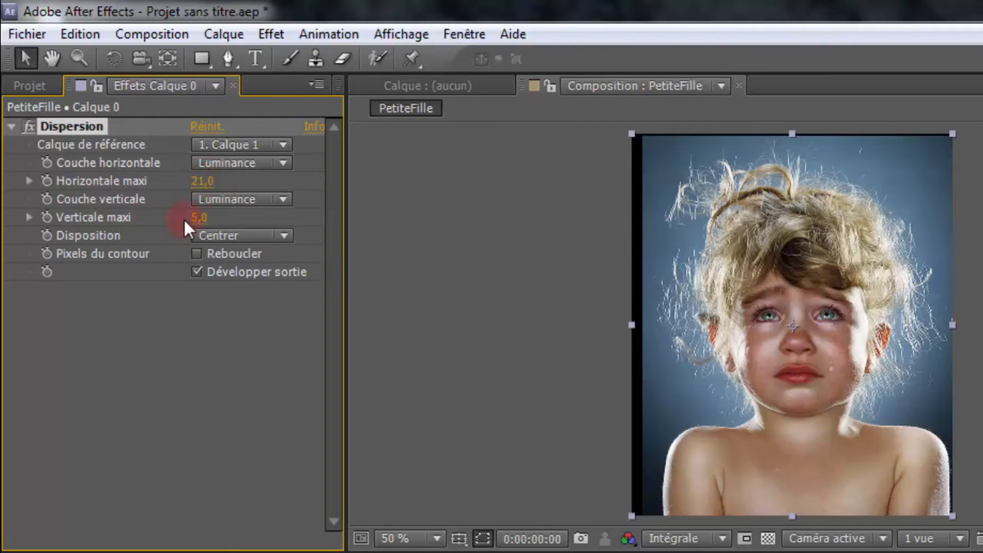
left_click_drag(201, 221, 220, 223)
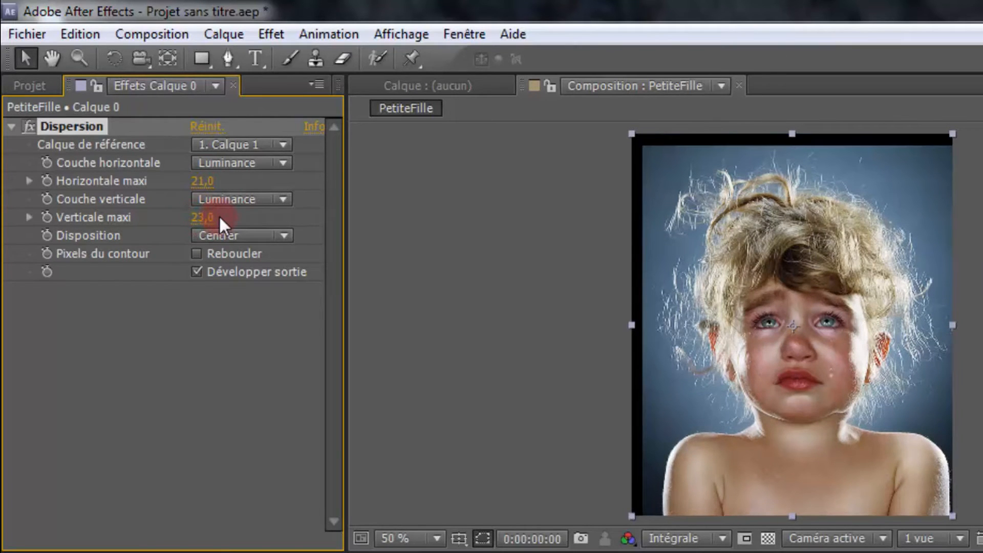
left_click(204, 181)
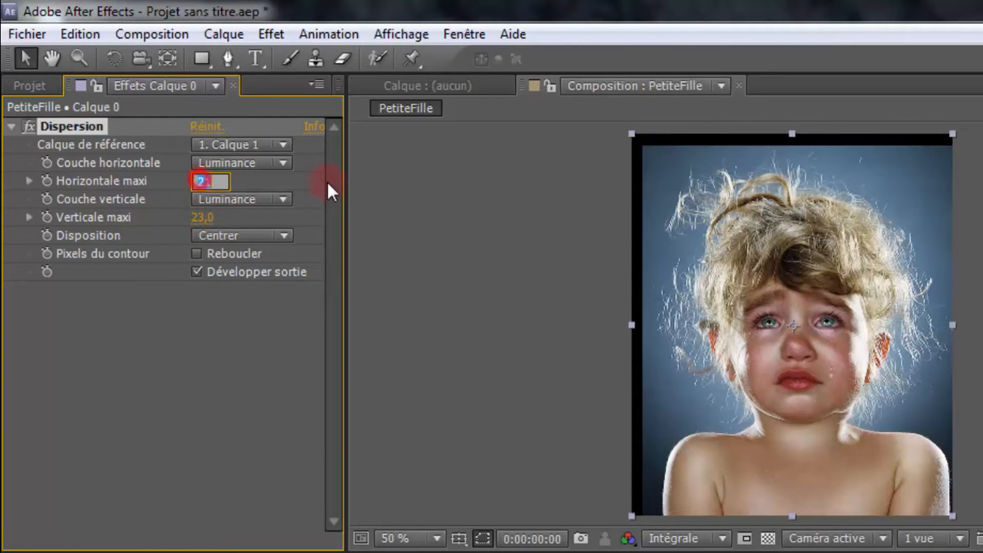
type("5")
left_click(202, 219)
type("5")
key("Return")
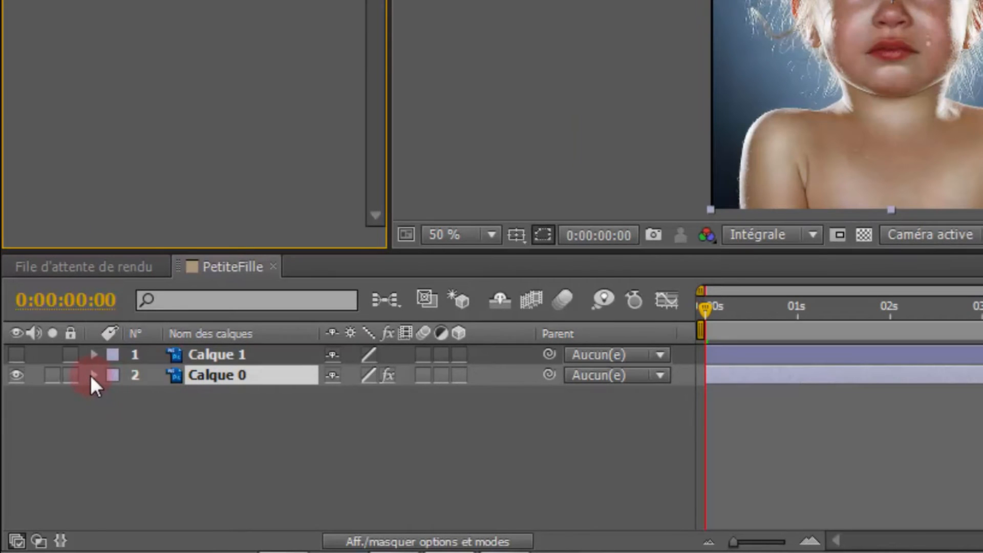
- Expand Calque 0's Dispersion properties in the timeline and enable keyframing for Horizontale maxi and Verticale maxi at 0:00:00:00
left_click(91, 374)
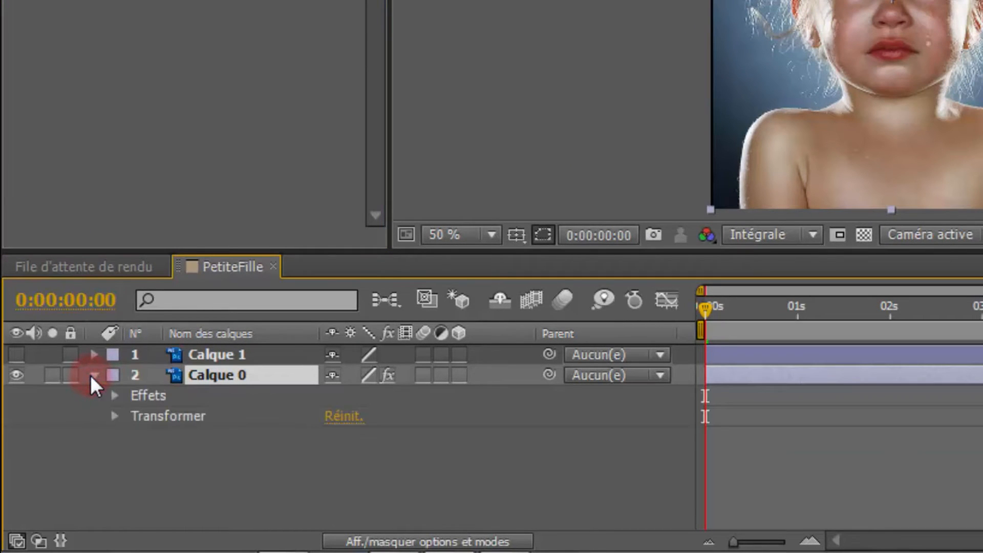
left_click(116, 395)
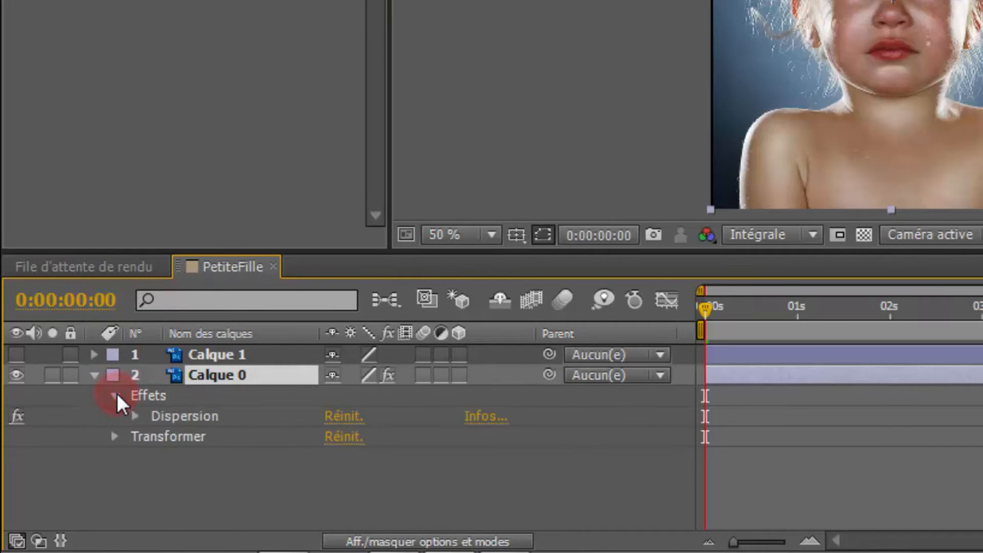
left_click(135, 416)
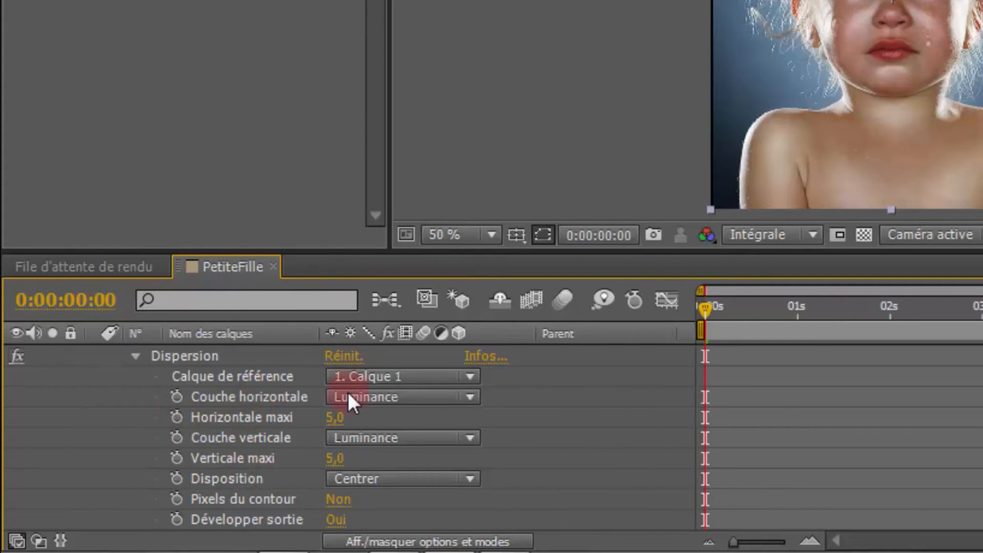
left_click(174, 417)
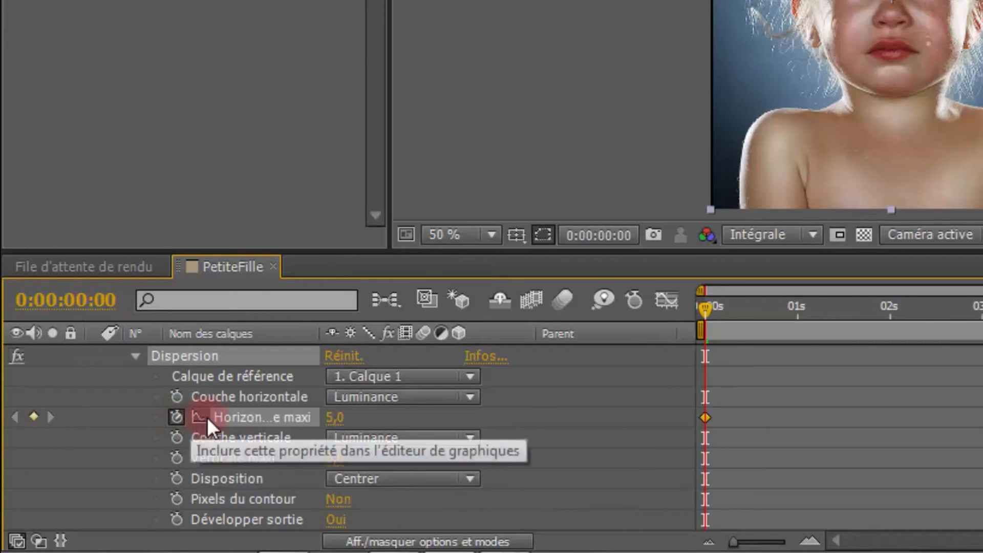
mouse_move(705, 419)
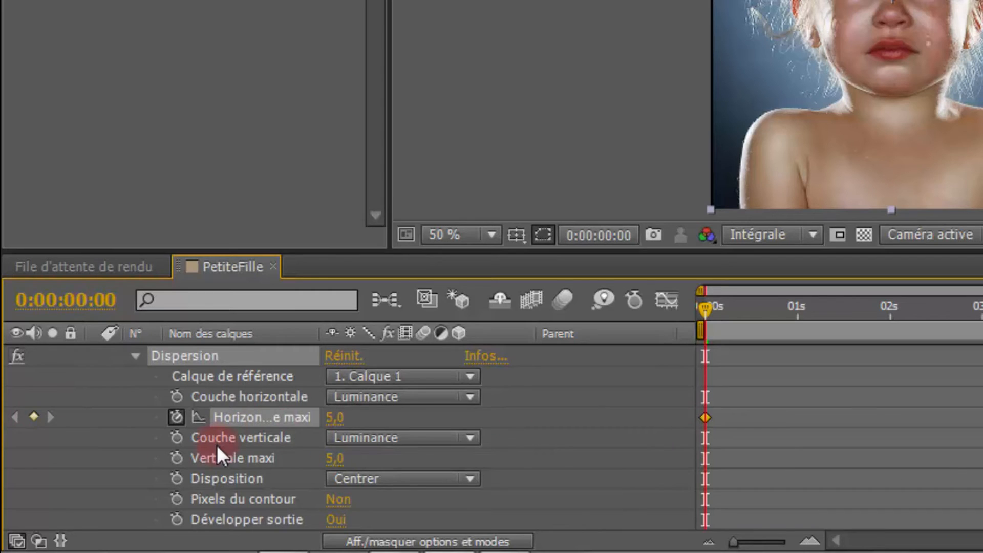
left_click(176, 457)
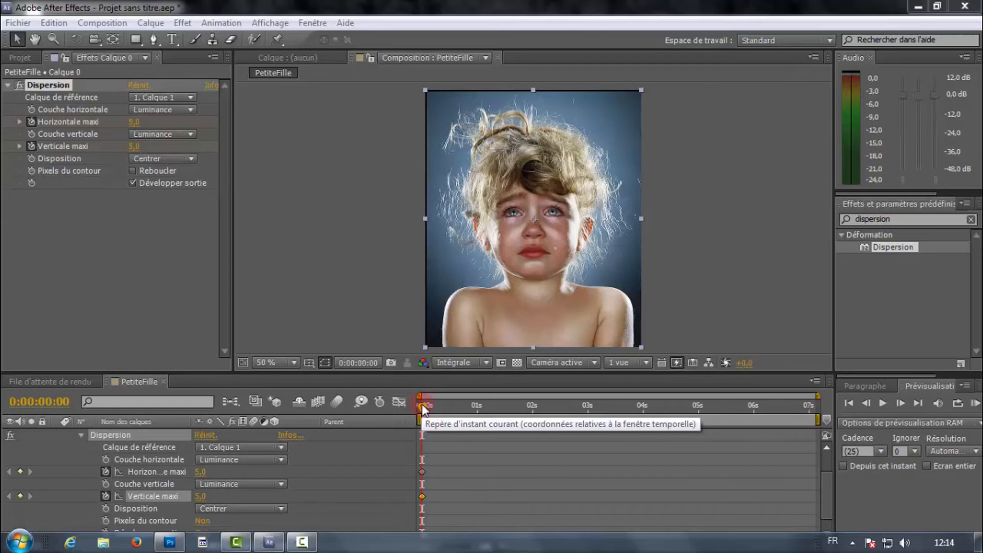
- At 0:00:01:00, keyframe Horizontale maxi at 13 and Verticale maxi at 16
left_click_drag(422, 408, 477, 407)
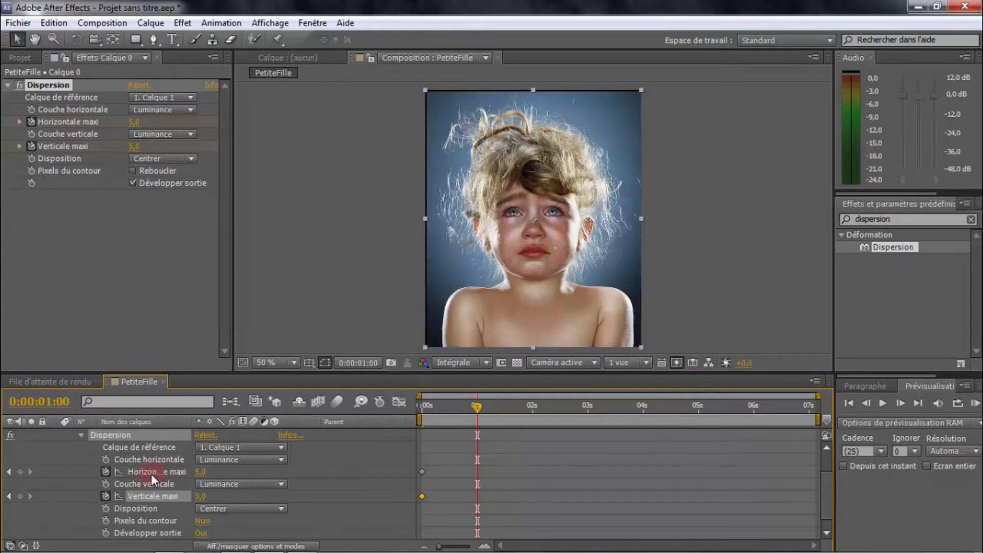
left_click_drag(201, 474, 205, 471)
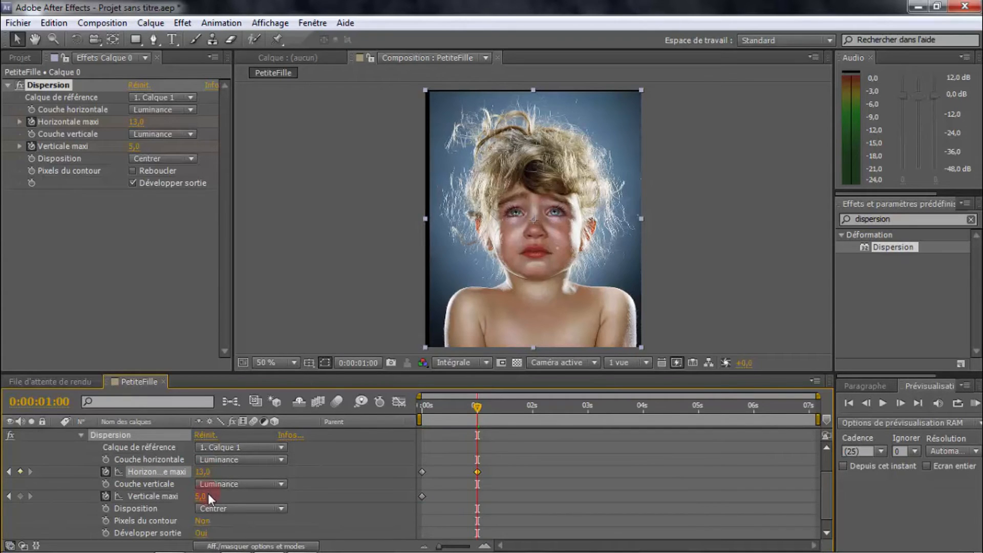
left_click_drag(207, 495, 211, 495)
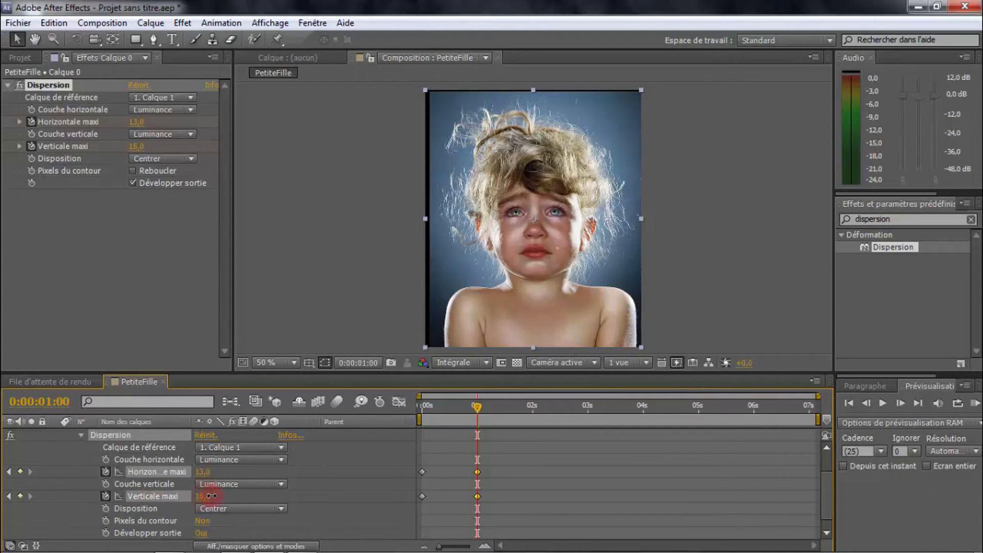
left_click(436, 481)
- Preview the animation from the start, first at 50% and again with the portrait magnified to 100%
left_click_drag(478, 407, 411, 407)
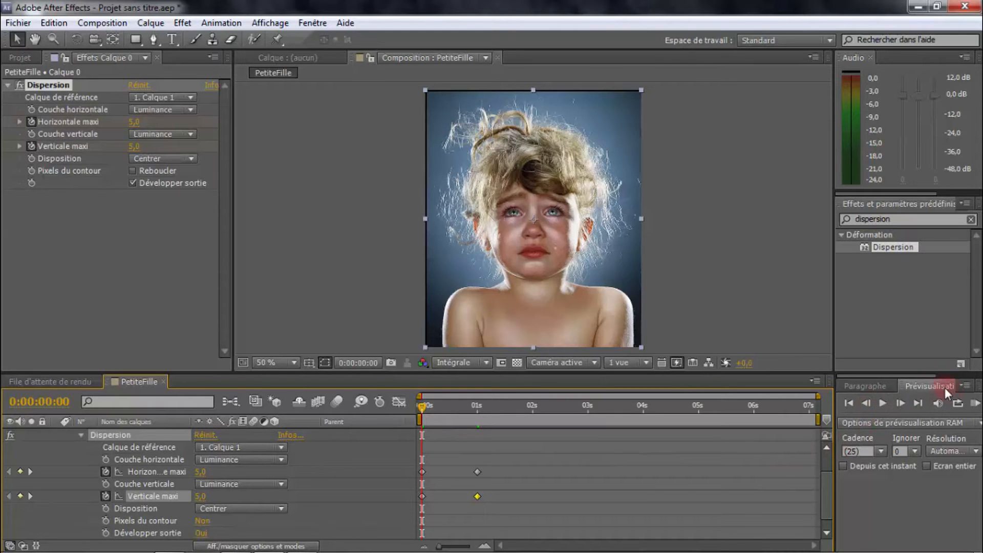
left_click(881, 405)
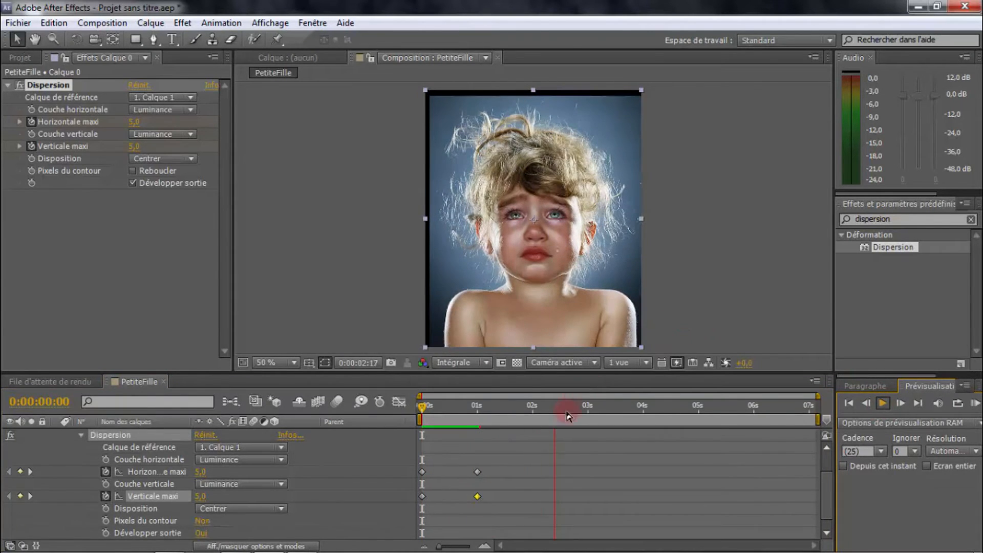
left_click(598, 404)
left_click(409, 407)
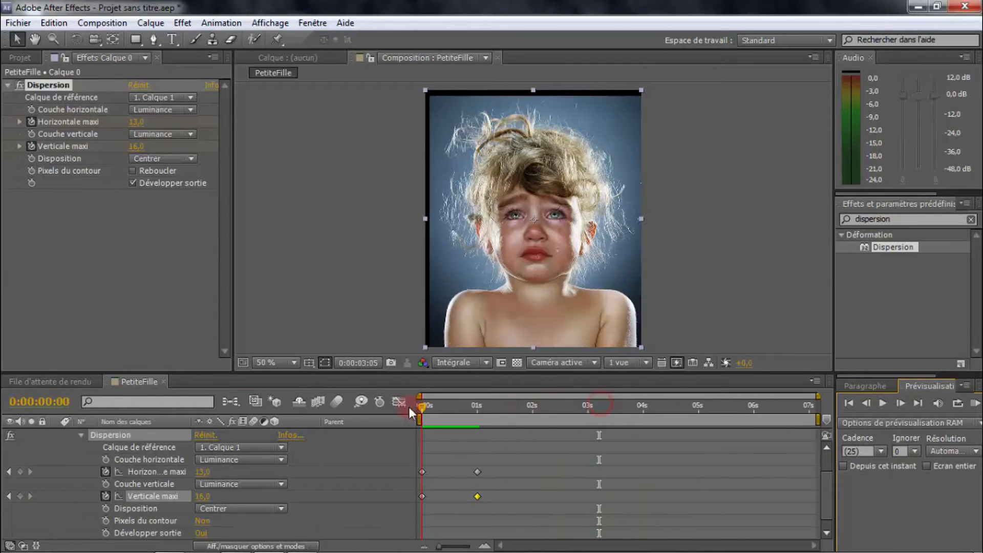
key("period")
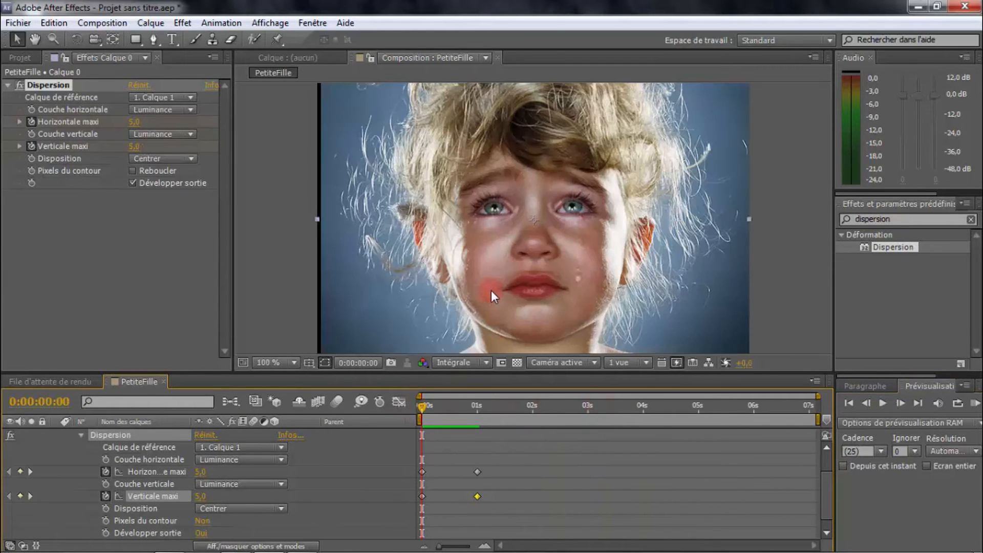
left_click(879, 406)
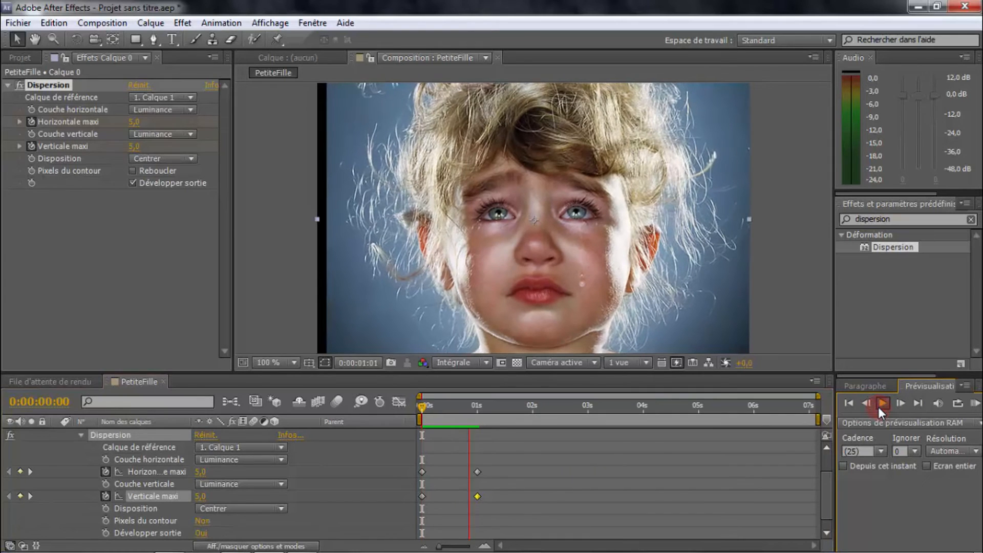
left_click(626, 335)
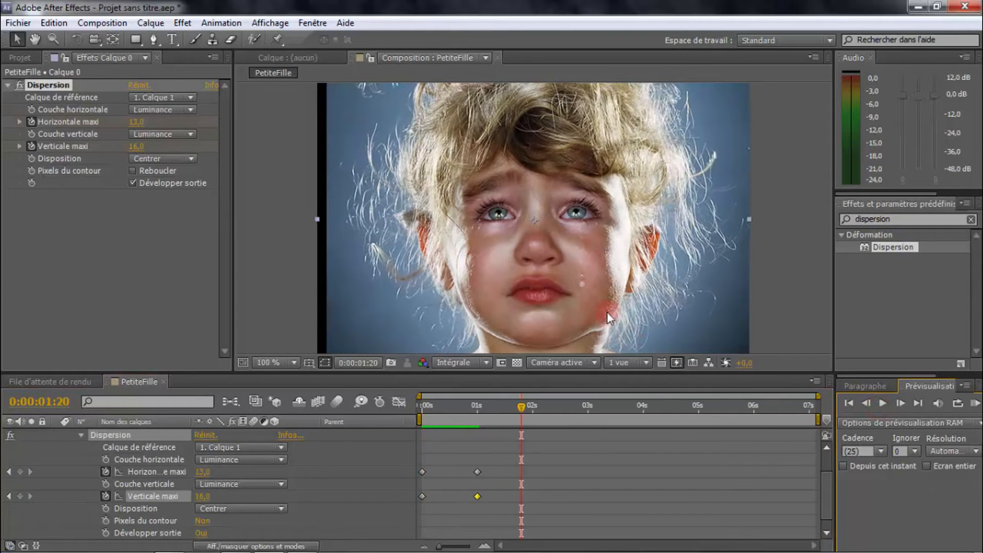
- At 0:00:01:00, replace the Verticale maxi keyframe with one at 5 and set Horizontale maxi to 10
left_click(513, 404)
left_click_drag(520, 407, 477, 407)
left_click(477, 496)
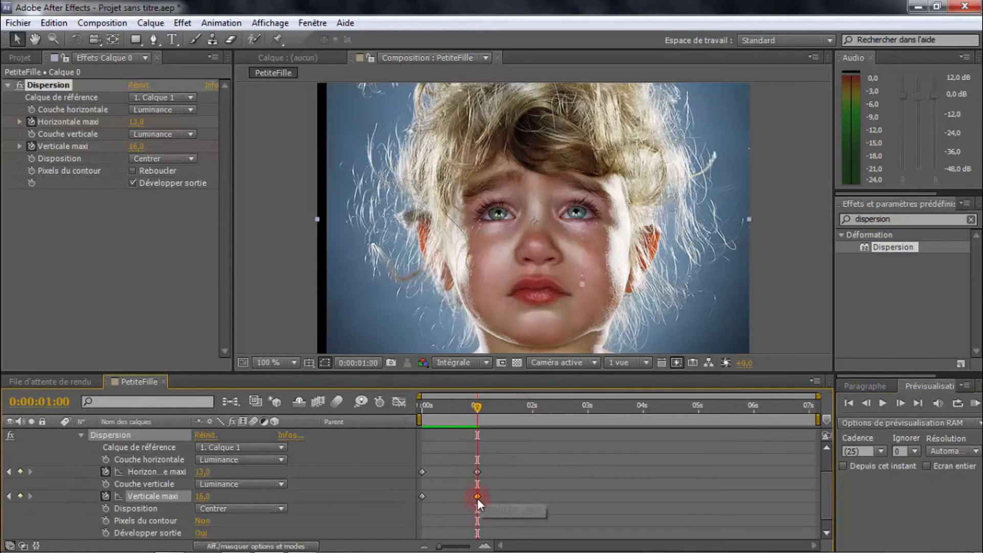
left_click(475, 497)
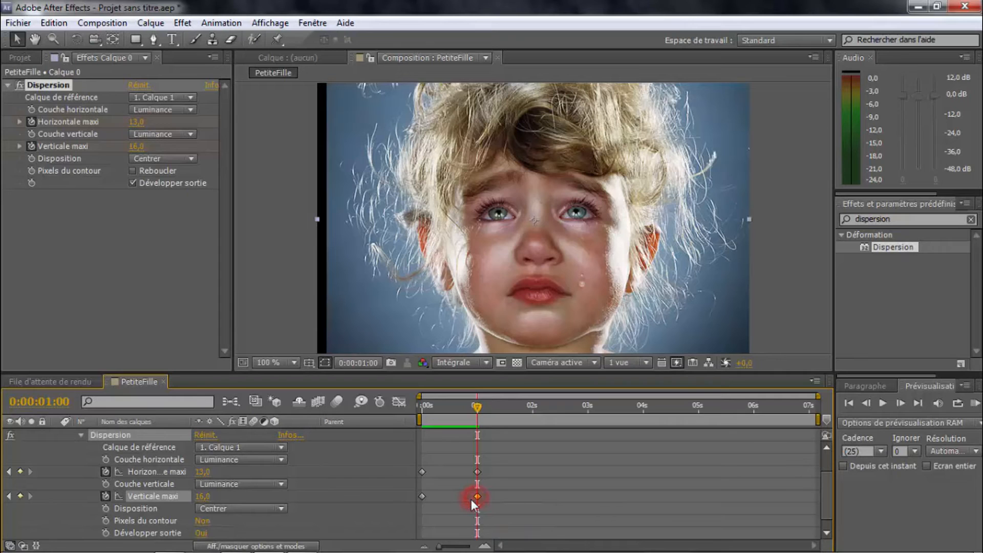
left_click(20, 497)
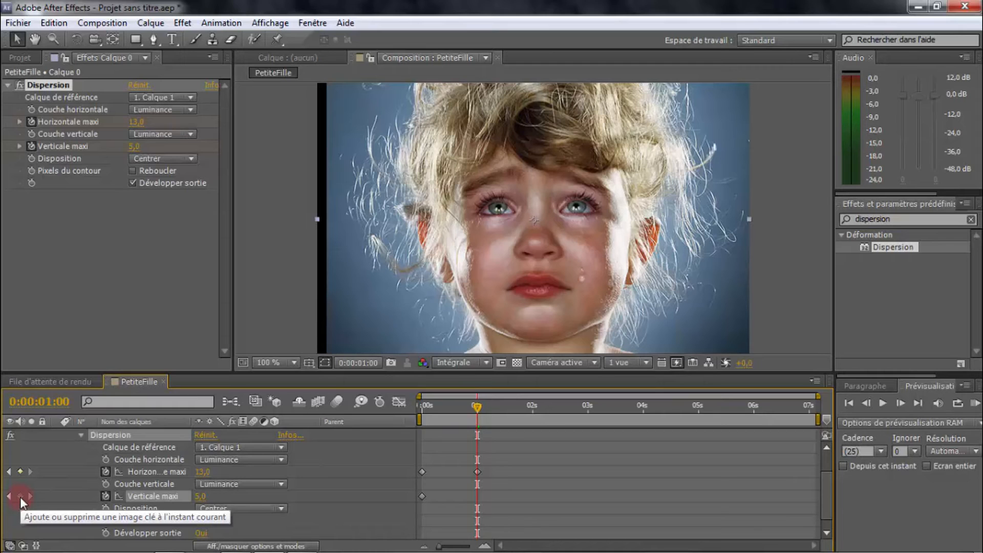
left_click(20, 496)
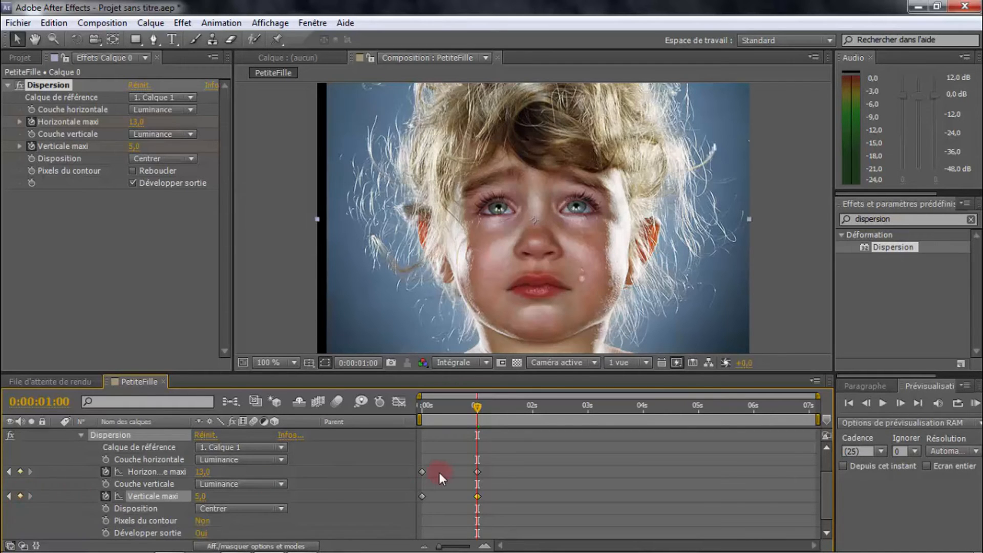
left_click(476, 470)
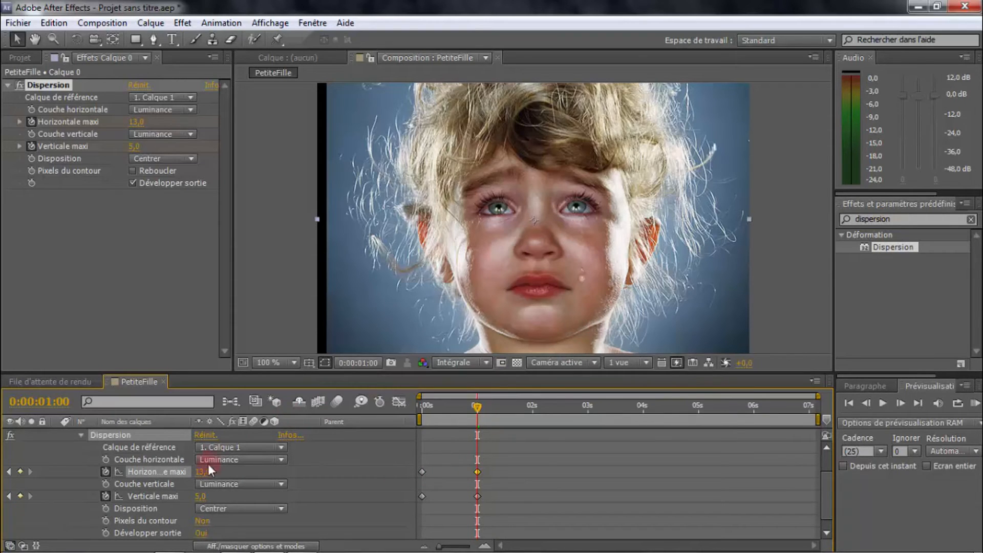
left_click_drag(207, 477, 203, 471)
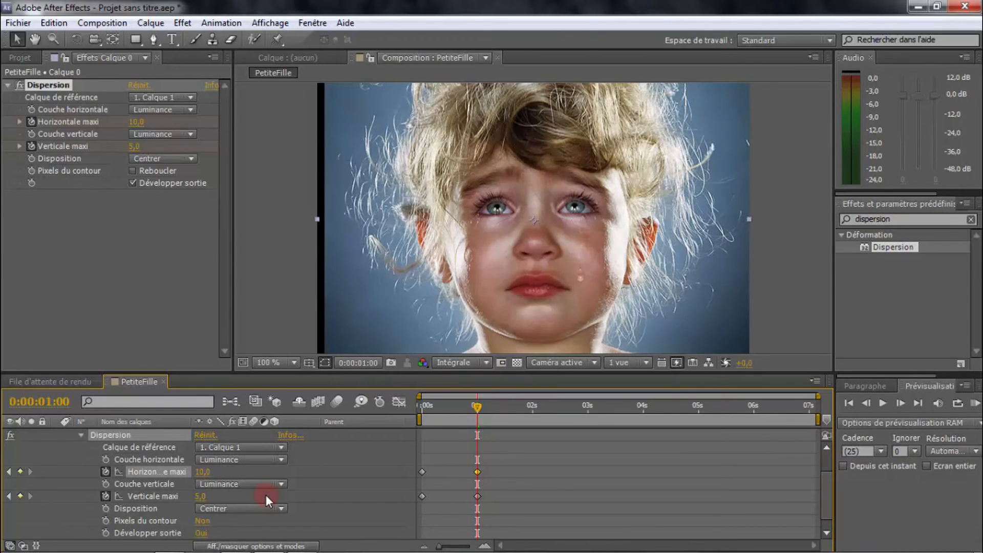
- At 0:00:02:00, keyframe Horizontale maxi at 1 and Verticale maxi at -8, and return to the start of the timeline
scroll(592, 219, "down", 2)
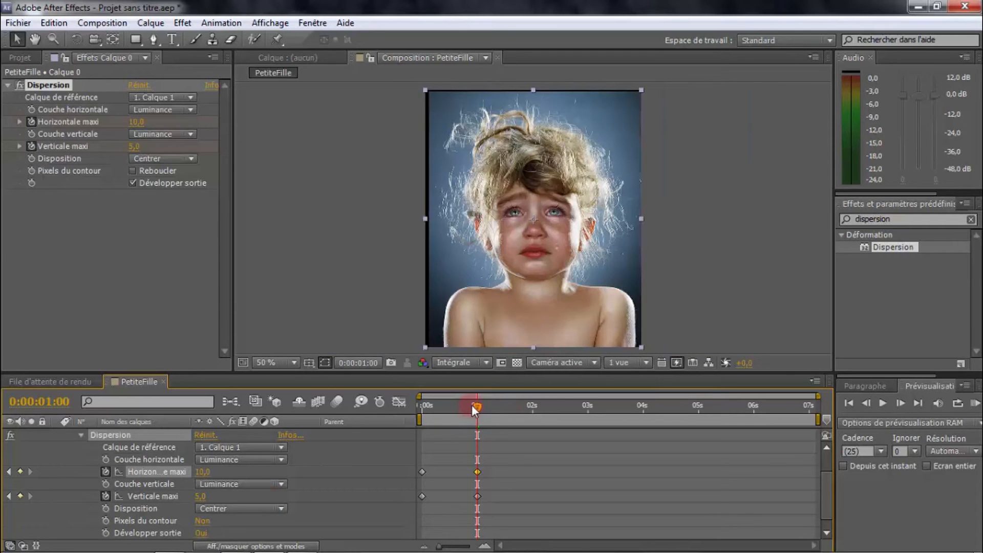
left_click_drag(474, 404, 529, 410)
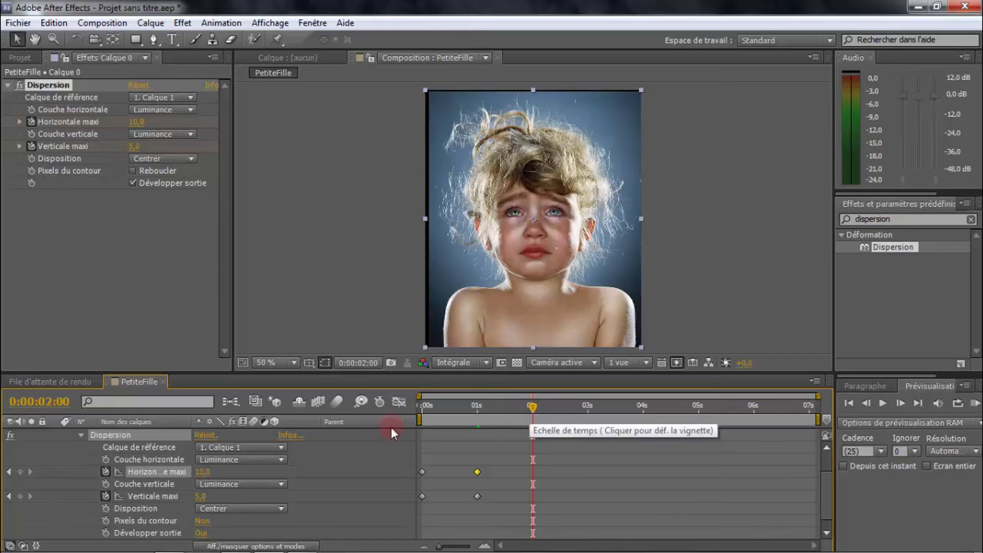
left_click_drag(210, 475, 198, 471)
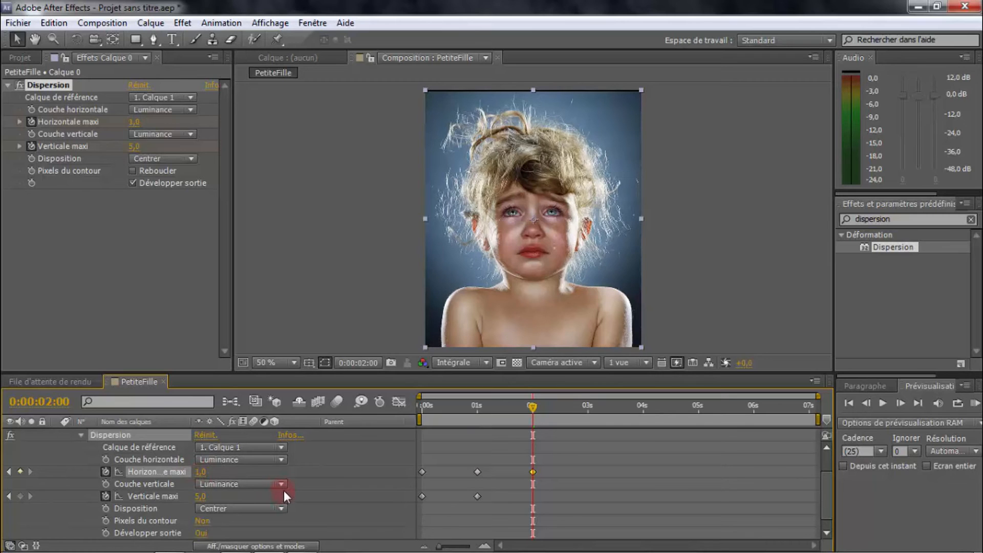
left_click_drag(202, 501, 192, 496)
left_click(509, 511)
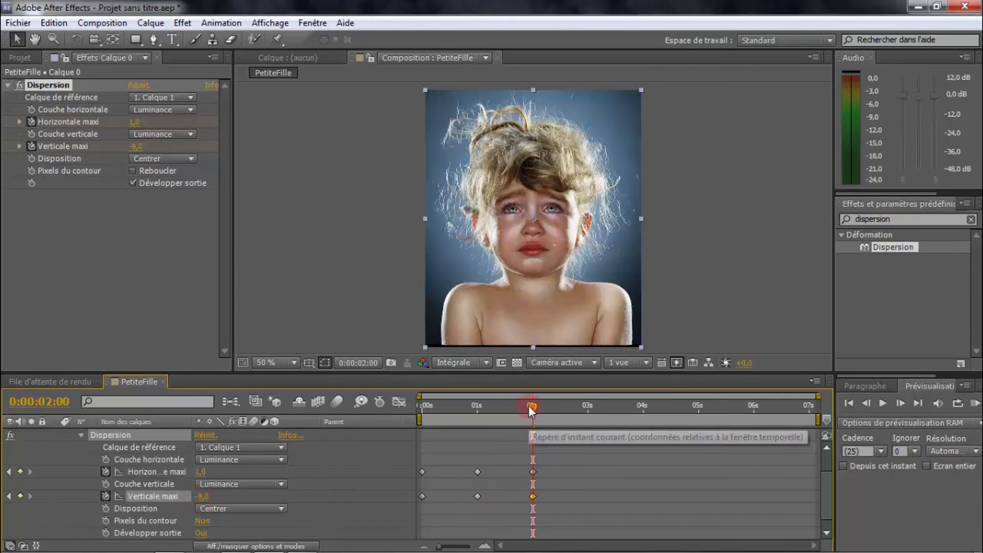
left_click_drag(533, 407, 420, 409)
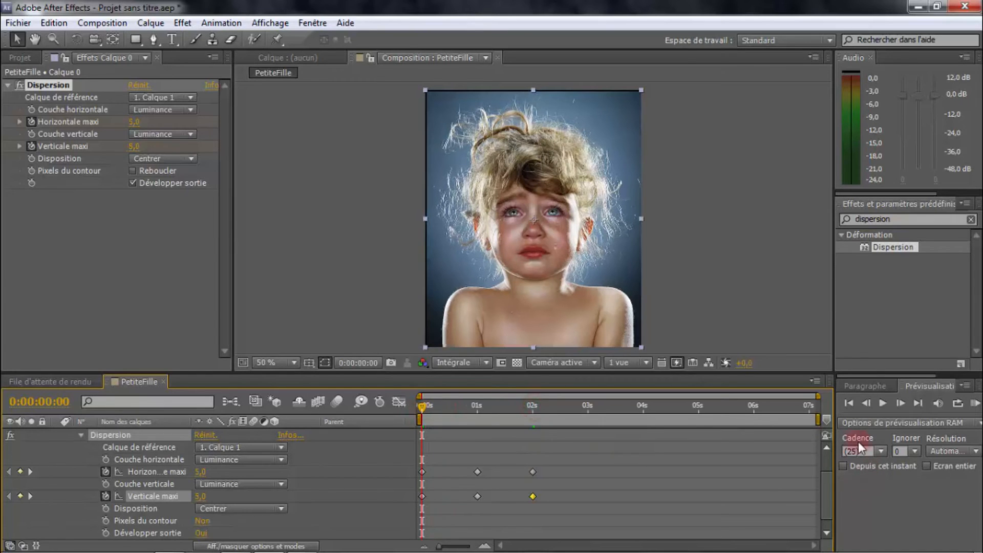
- Preview the animation, and at 0:00:03:00 keyframe Horizontale maxi at -5 and Verticale maxi at -15
left_click(882, 404)
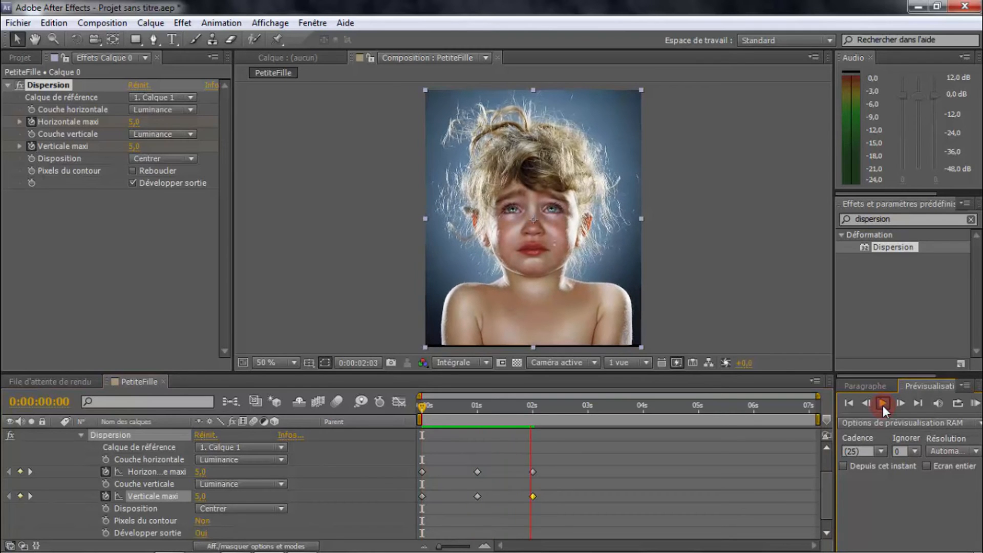
left_click(883, 405)
left_click_drag(551, 407, 587, 407)
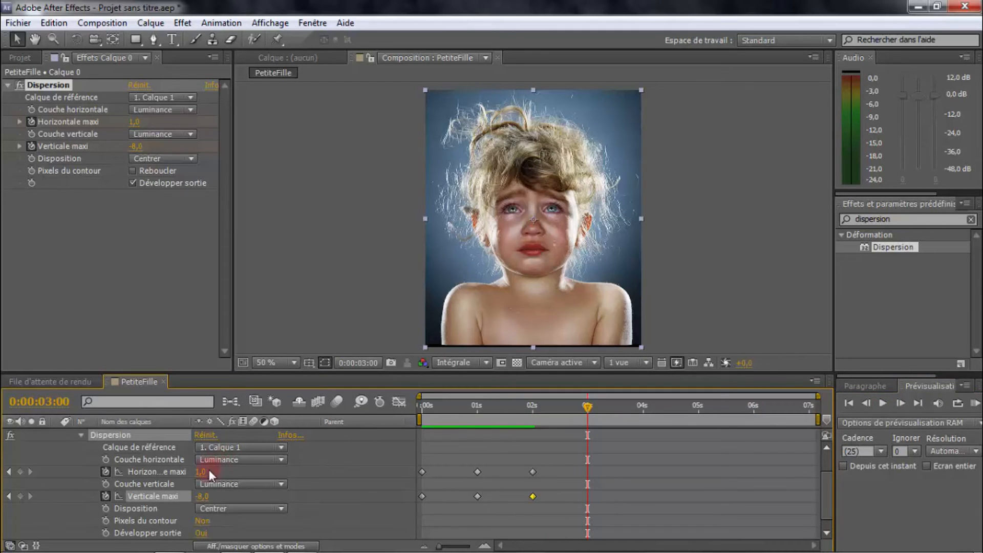
left_click_drag(207, 470, 197, 499)
left_click(454, 496)
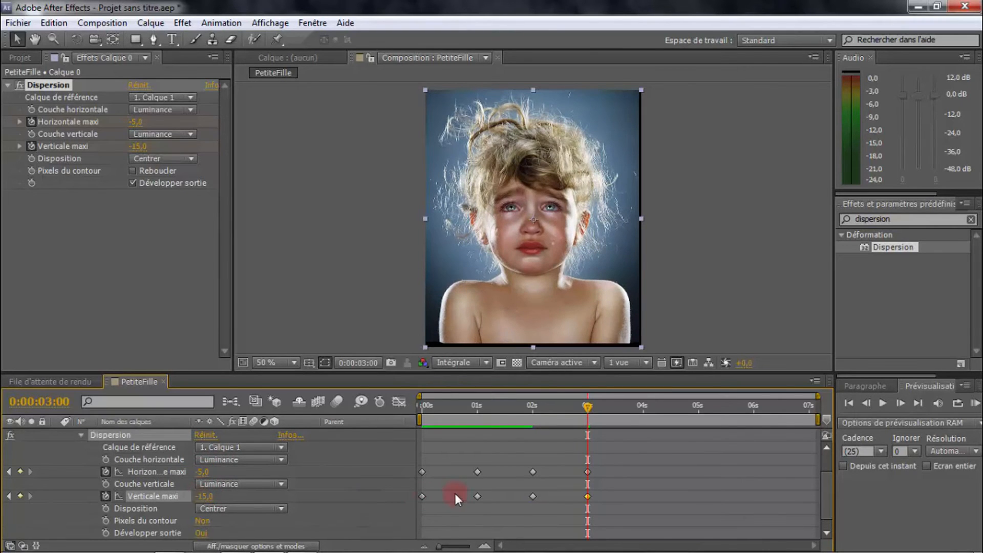
- At 0:00:04:00, keyframe Horizontale maxi at -14 and Verticale maxi at -34
left_click_drag(588, 404, 641, 410)
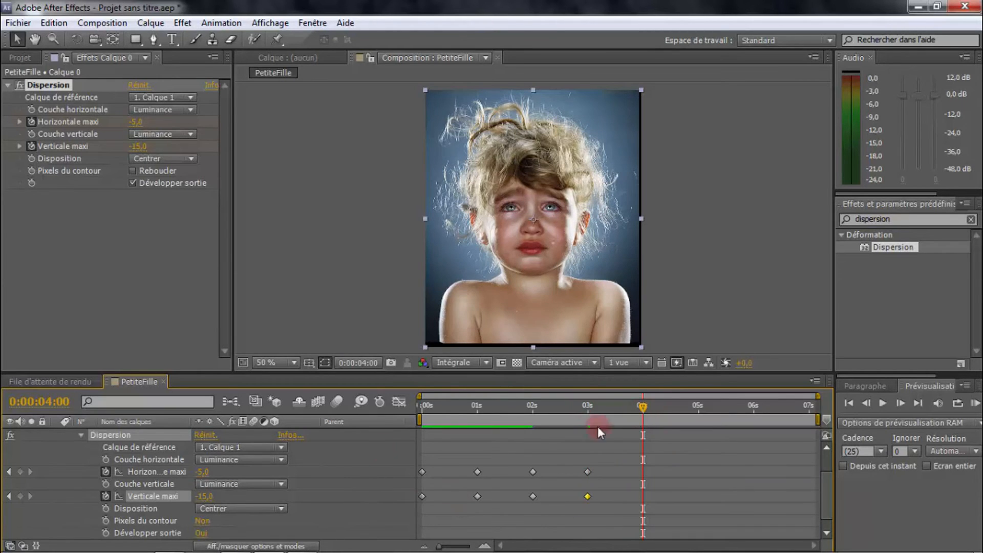
left_click(351, 459)
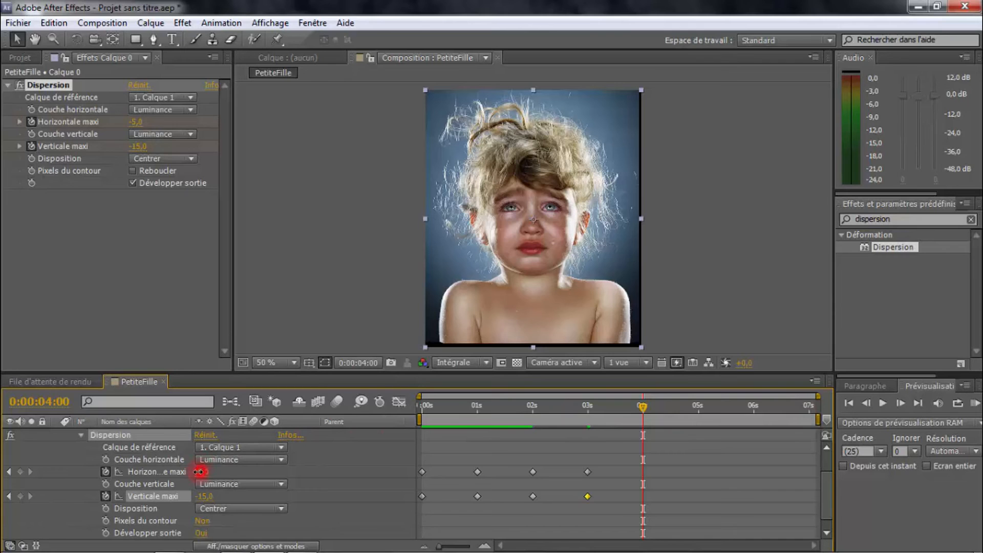
left_click_drag(202, 472, 194, 472)
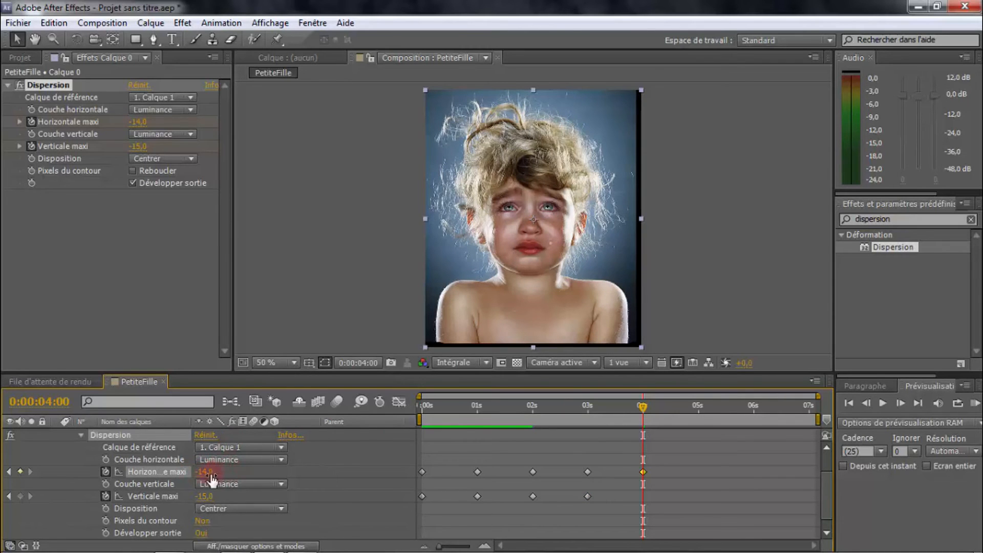
left_click_drag(210, 498, 157, 496)
left_click(474, 317)
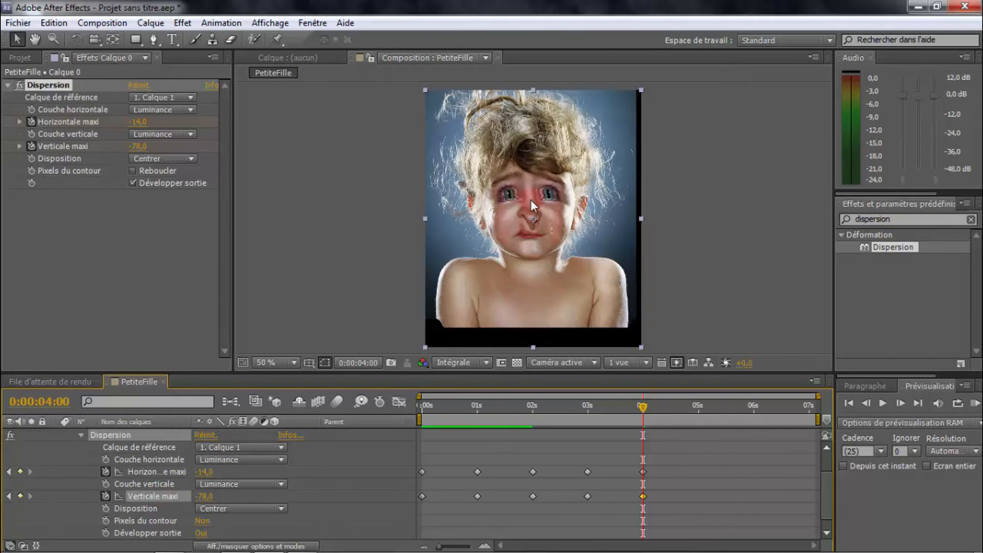
mouse_move(206, 497)
left_mouse_down()
mouse_move(224, 498)
mouse_move(197, 500)
mouse_move(216, 499)
mouse_move(209, 501)
left_mouse_up()
- Preview the animation from 0:00:02:00 to past the keyframes at 0:00:04:00
left_click_drag(643, 407, 533, 412)
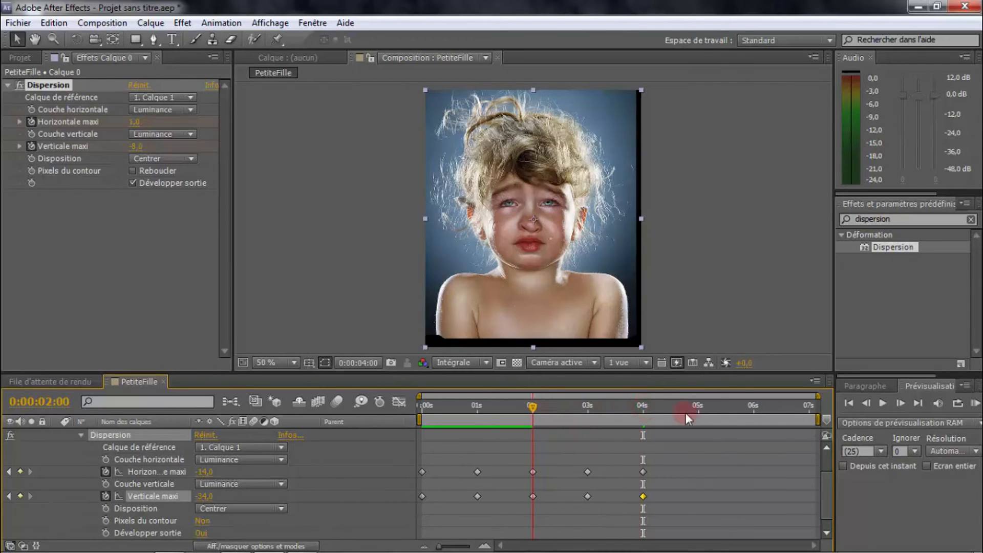
left_click(878, 409)
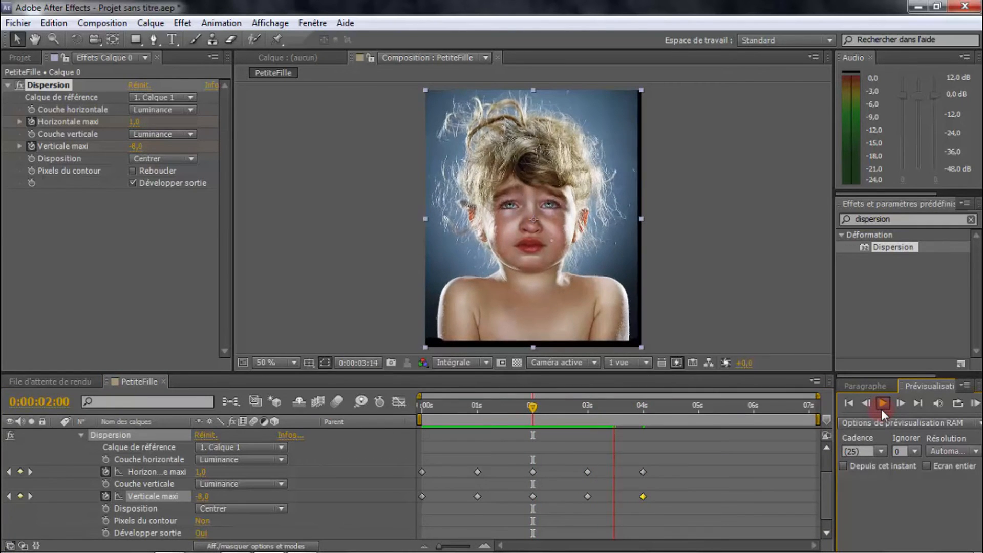
left_click(880, 407)
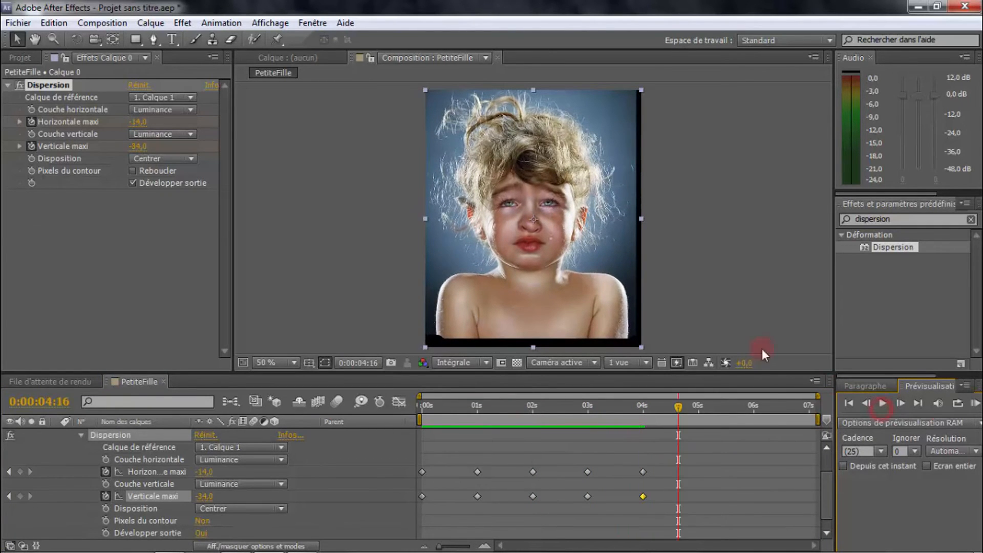
- Return to 0:00:04:00 and change the Verticale maxi keyframe there to -14
left_click_drag(677, 407, 640, 408)
left_click(643, 496)
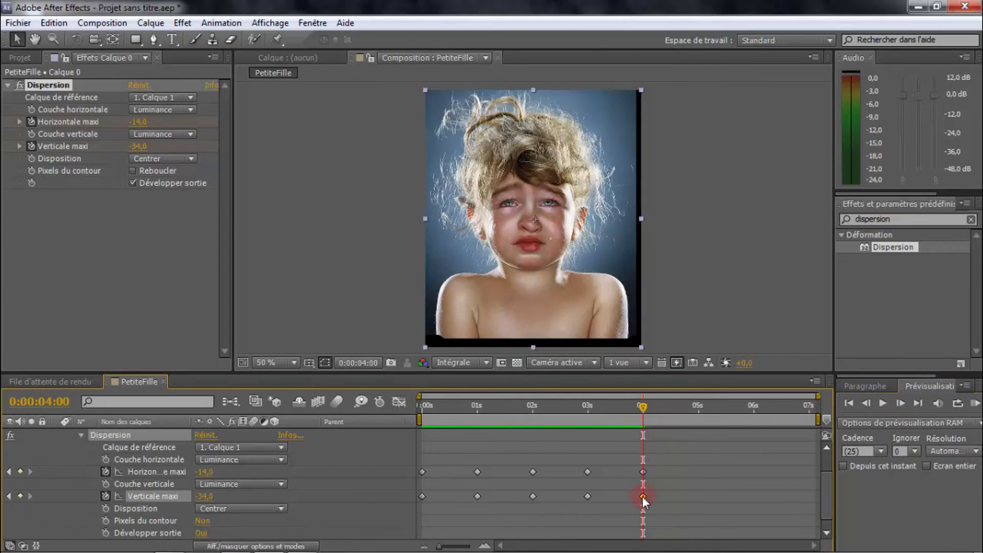
left_click(205, 496)
type("-27")
key("Return")
left_click_drag(206, 500, 215, 498)
left_click(686, 466)
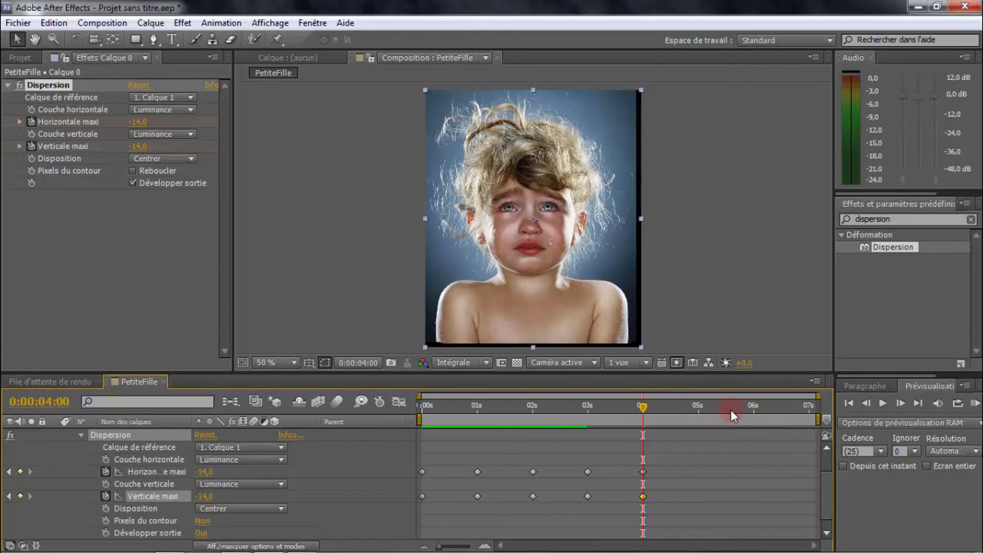
- Keyframe Horizontale maxi at -7 and Verticale maxi at -6 at 0:00:05:00, then at 0 and 12 respectively at 0:00:06:00
left_click_drag(638, 410, 697, 415)
left_click_drag(210, 499, 216, 470)
left_click_drag(699, 405, 754, 413)
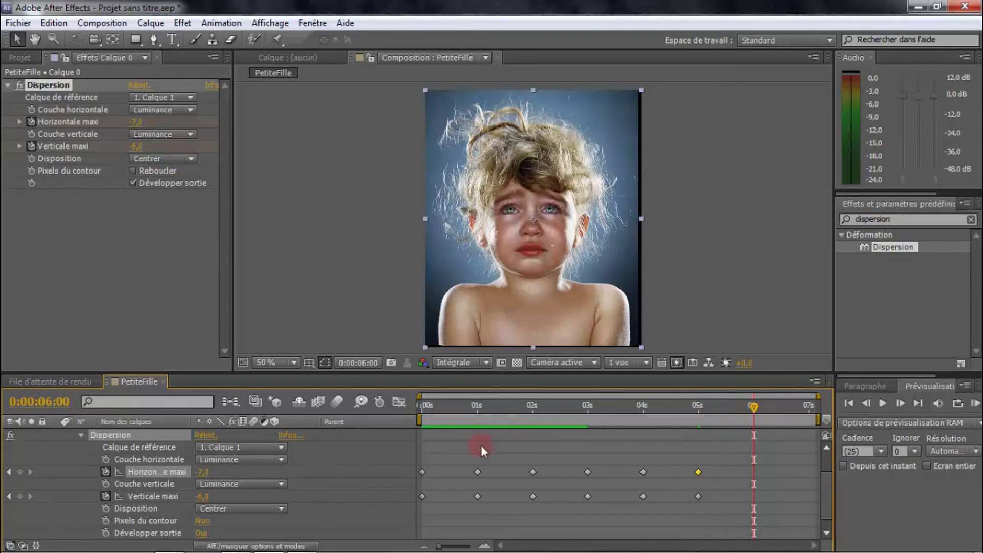
left_click(202, 471)
type("0")
key("Return")
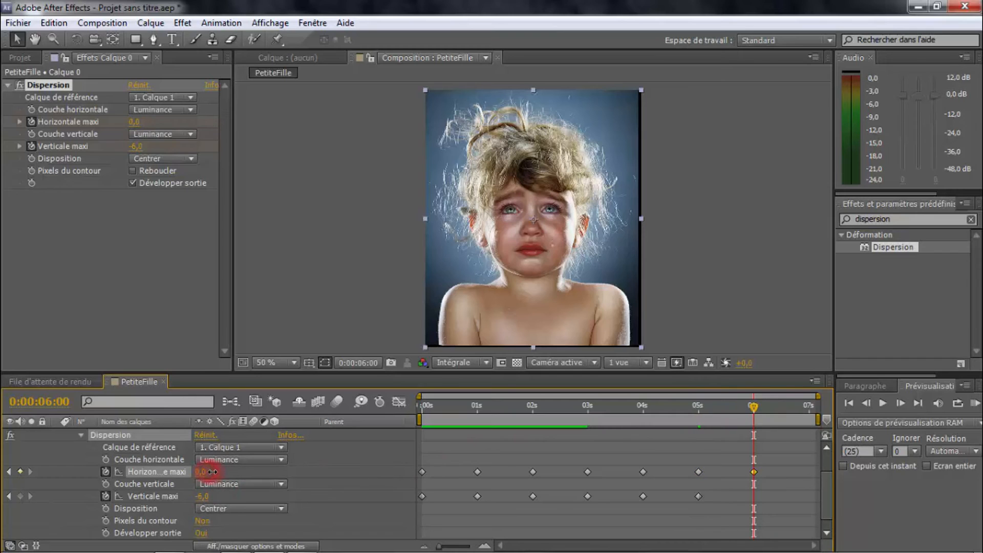
mouse_move(205, 497)
left_mouse_down()
mouse_move(229, 496)
mouse_move(219, 498)
left_mouse_up()
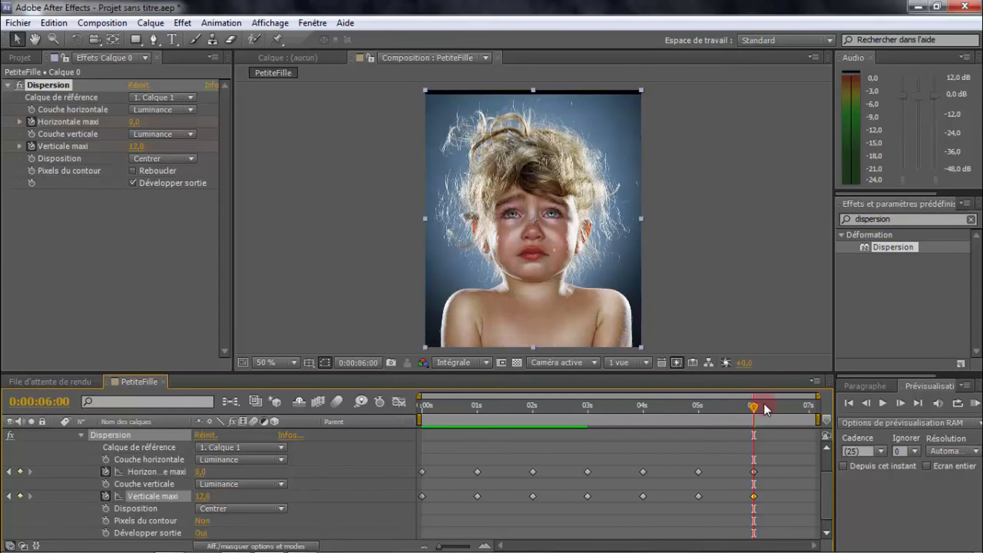
- At the end of the timeline, 0:00:07:02, keyframe both Horizontale maxi and Verticale maxi at 5
left_click_drag(756, 407, 818, 411)
left_click(200, 472)
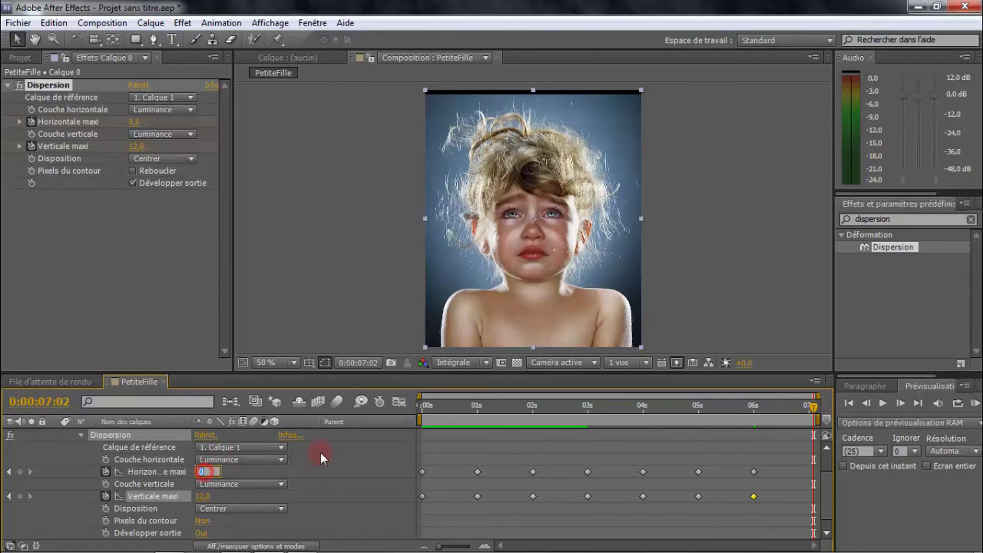
type("5")
left_click(204, 496)
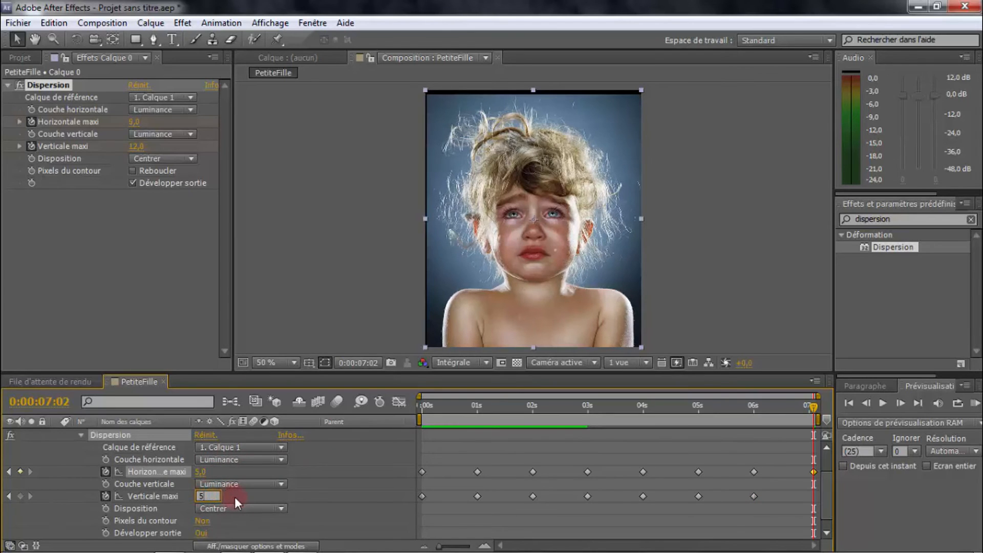
left_click(244, 496)
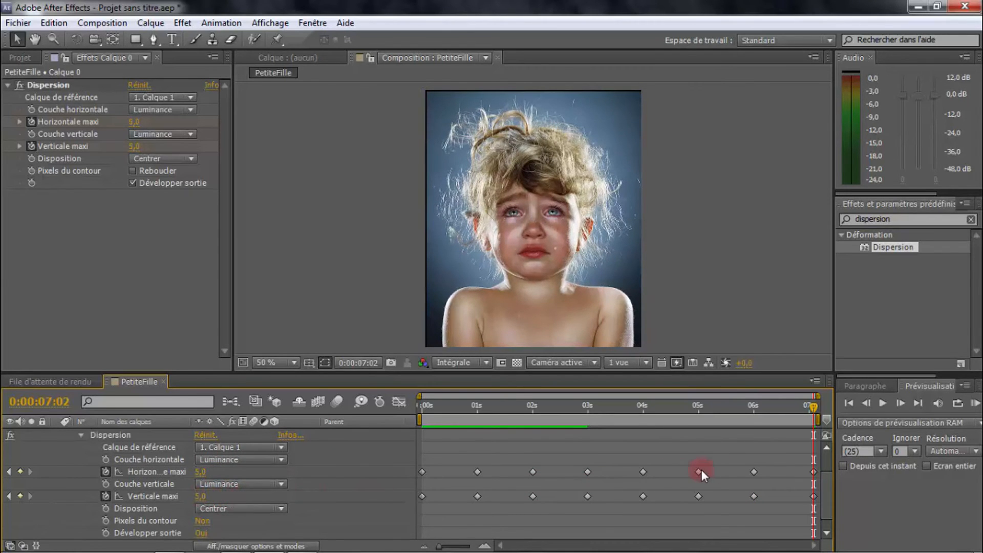
- Preview the whole animation and inspect the portrait's black border at 100% magnification
left_click(881, 406)
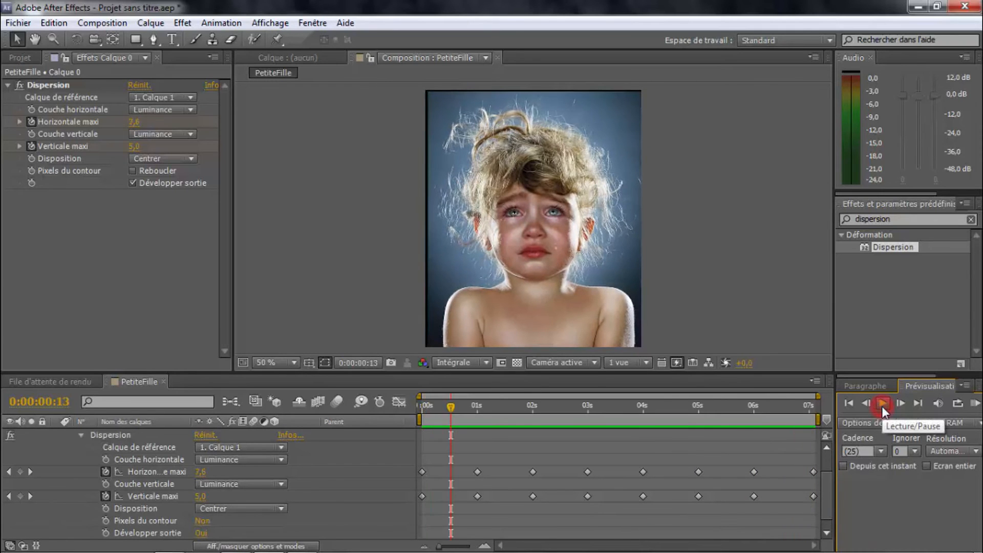
left_click(882, 405)
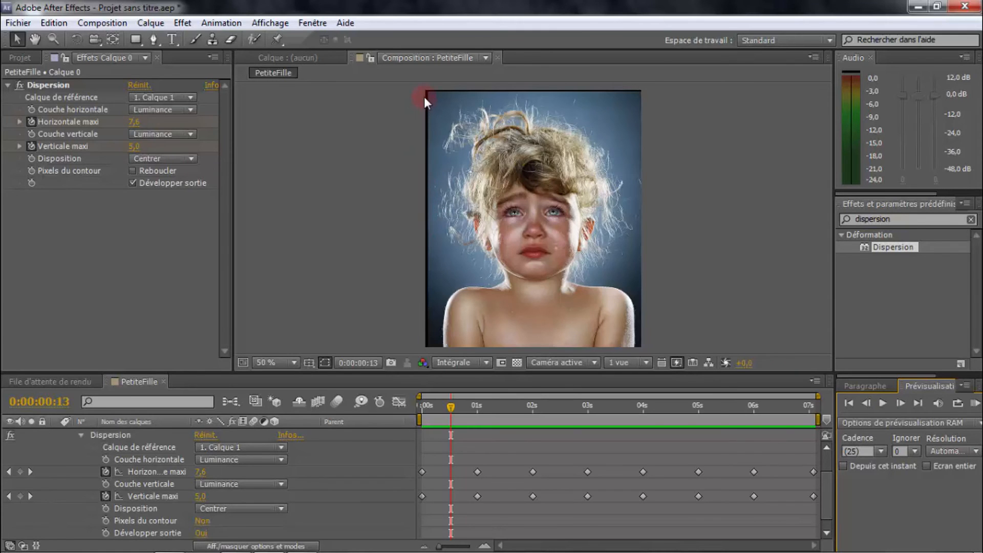
key("slash")
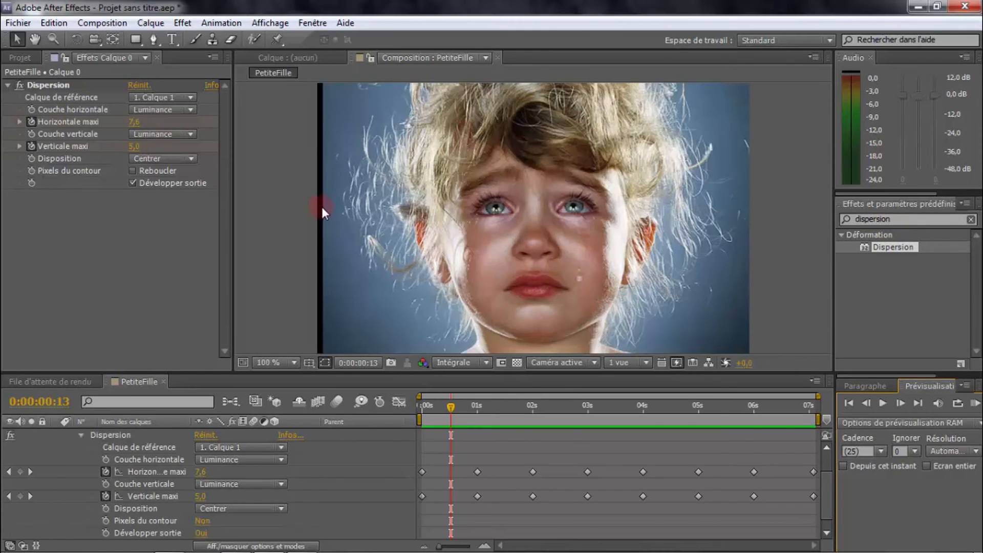
key("comma")
key("comma")
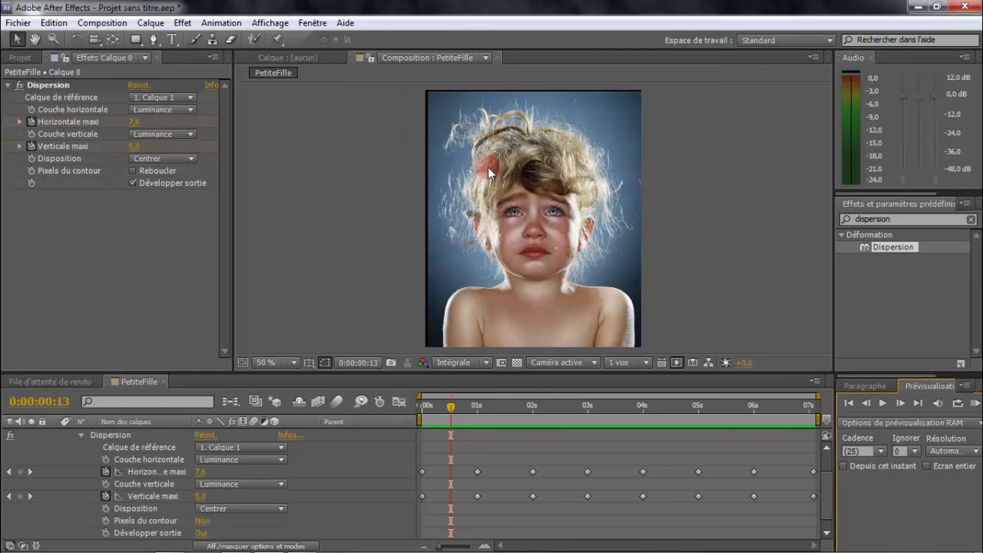
- Enlarge the portrait layer slightly beyond the composition frame to hide the black borders, and preview the animation again
left_click(519, 183)
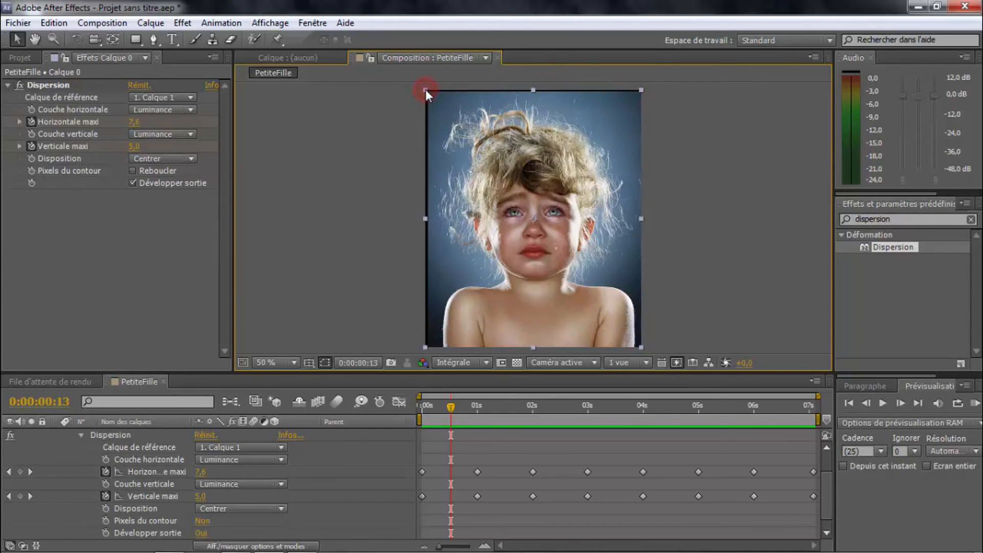
left_click_drag(425, 90, 422, 85)
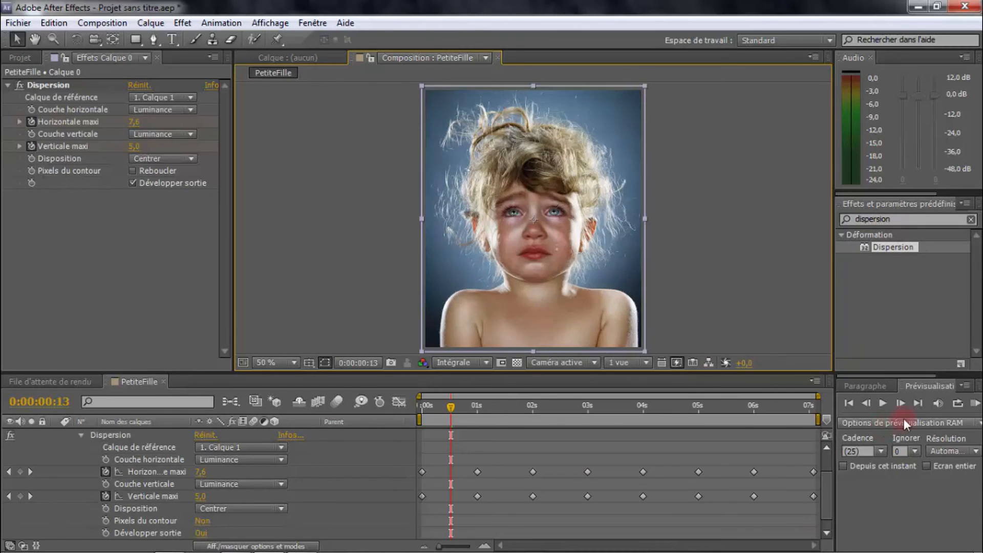
left_click(881, 404)
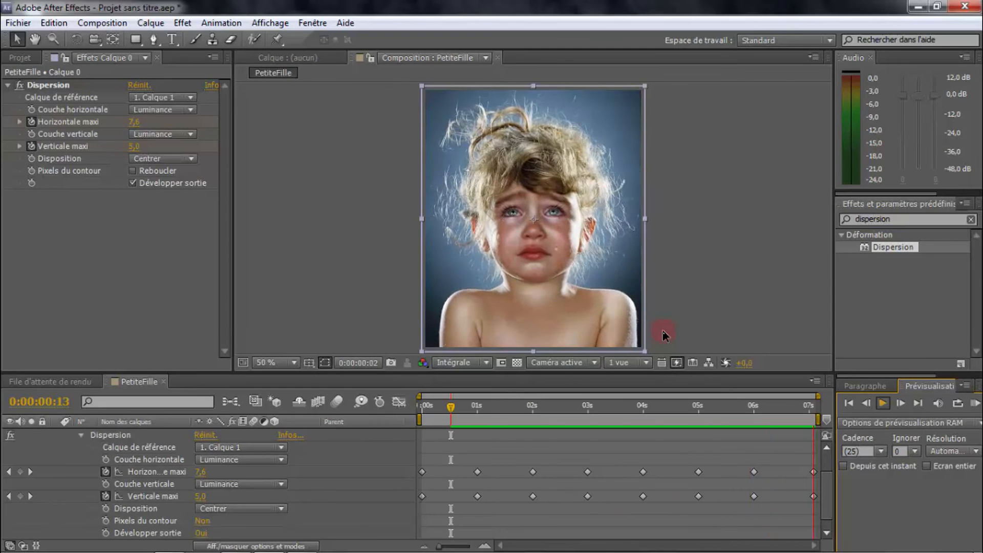
left_click(881, 404)
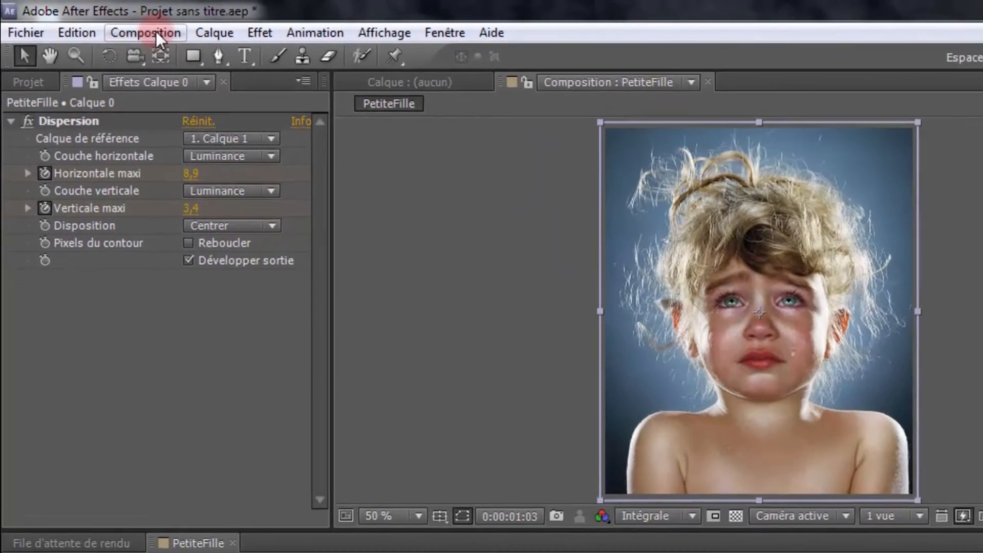
- Add the PetiteFille composition to the render queue
left_click(145, 33)
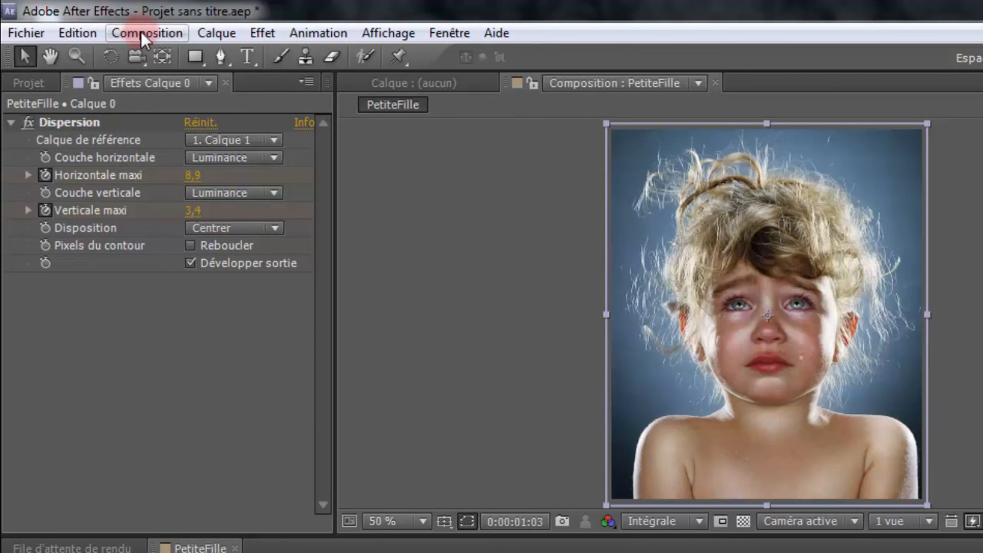
left_click(143, 33)
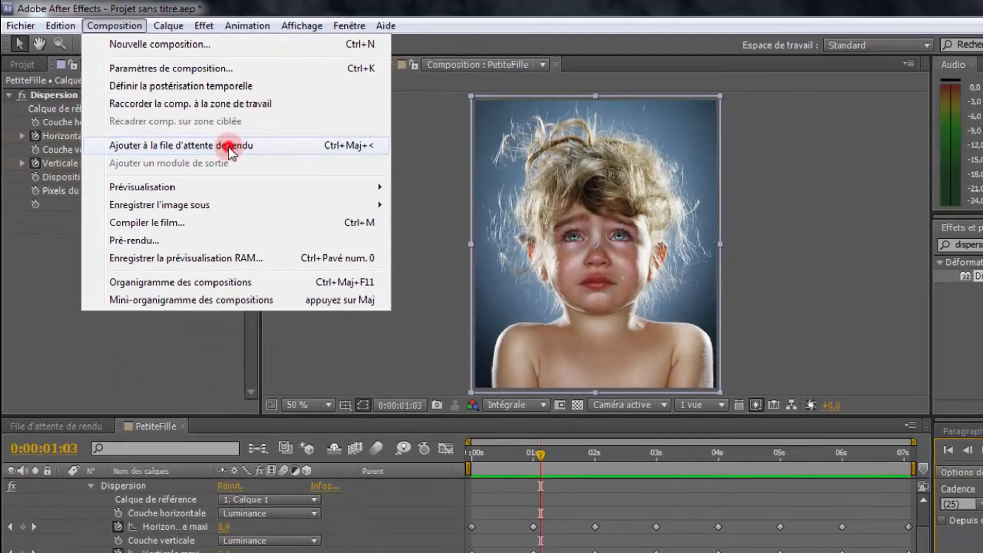
left_click(294, 189)
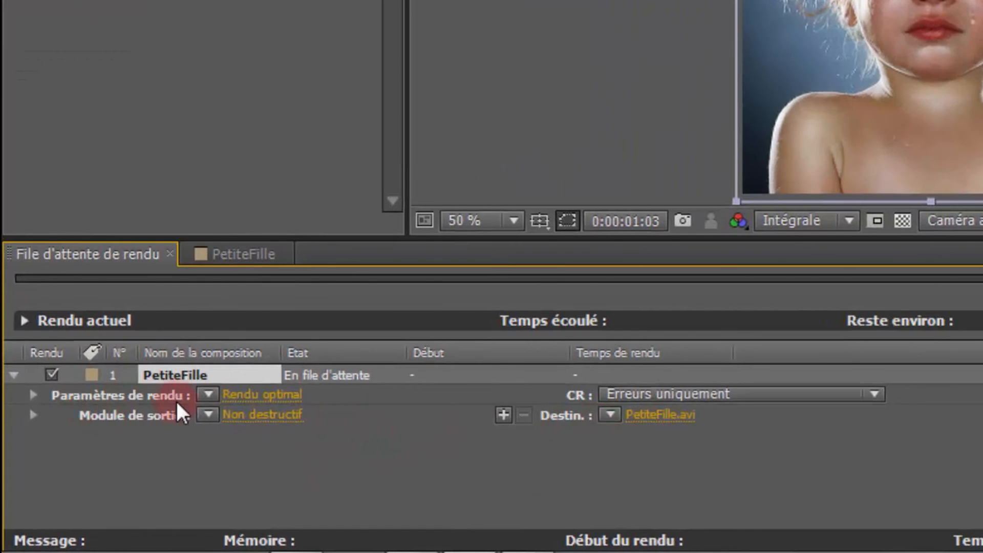
- Configure the render settings with Optimale quality, Intégrale resolution, Lecture seule disk cache and Paramètres actuels for effects
left_click(259, 395)
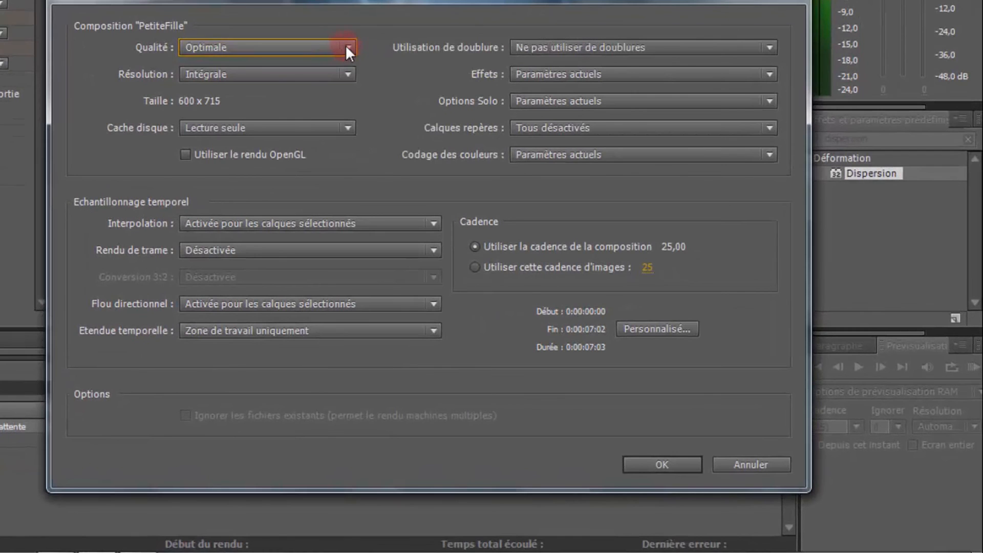
left_click(346, 46)
left_click(346, 47)
left_click(216, 76)
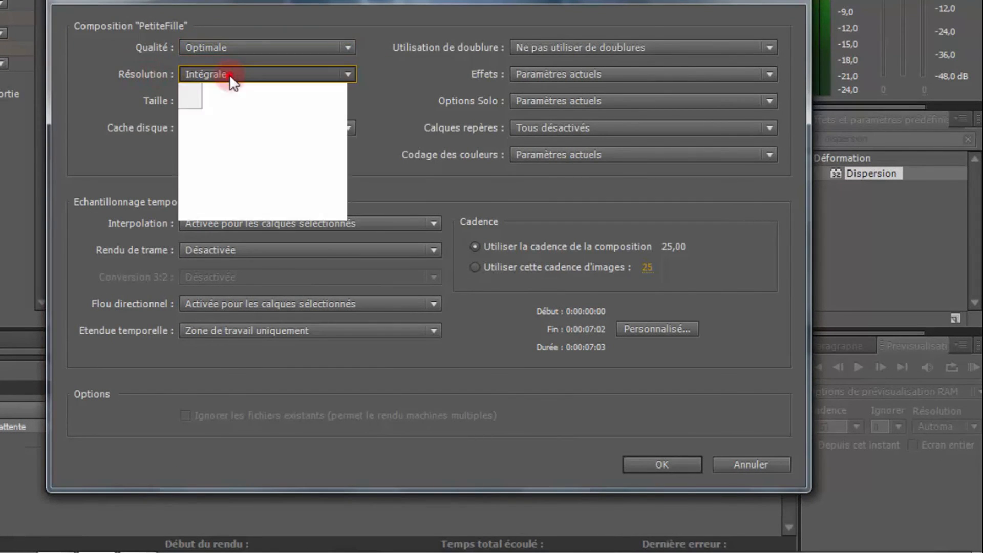
left_click(230, 75)
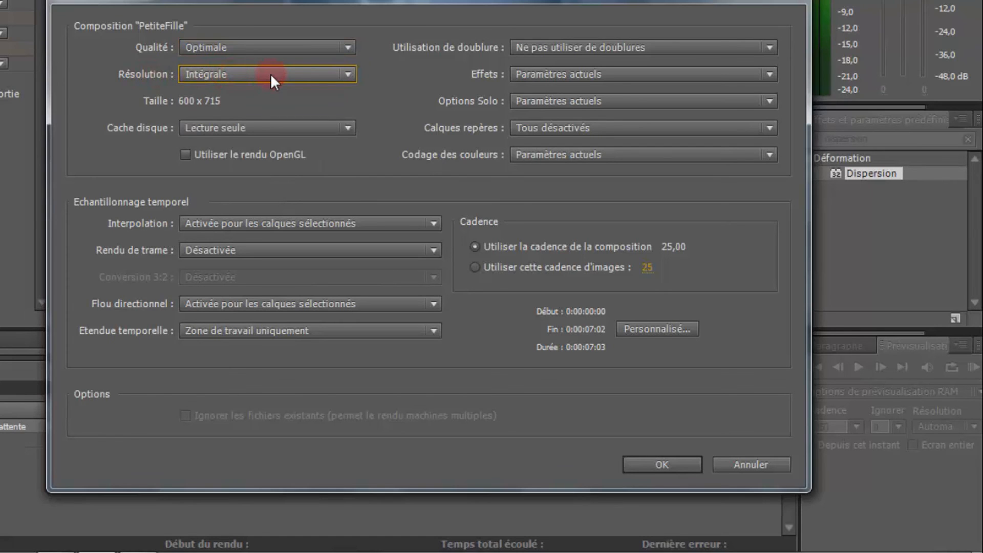
left_click(307, 126)
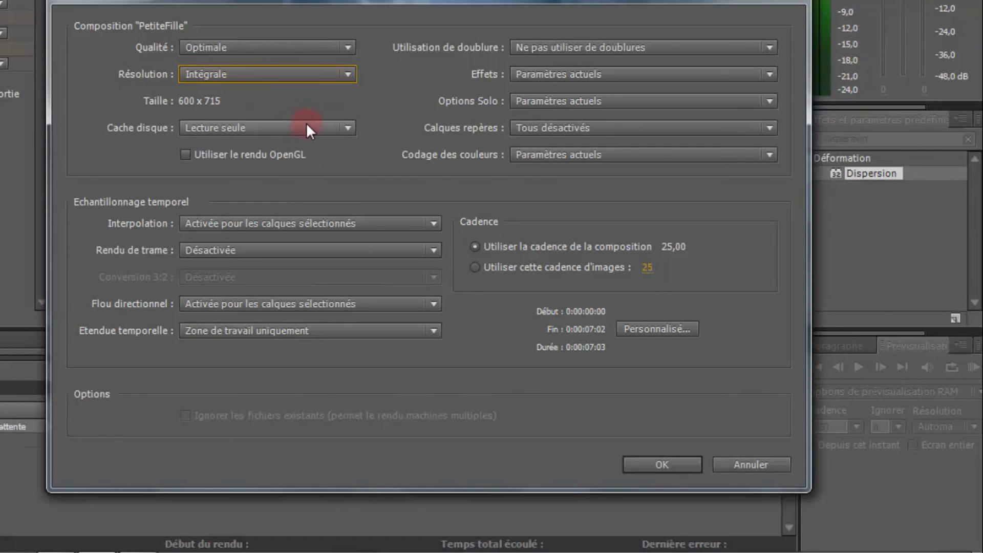
left_click(308, 125)
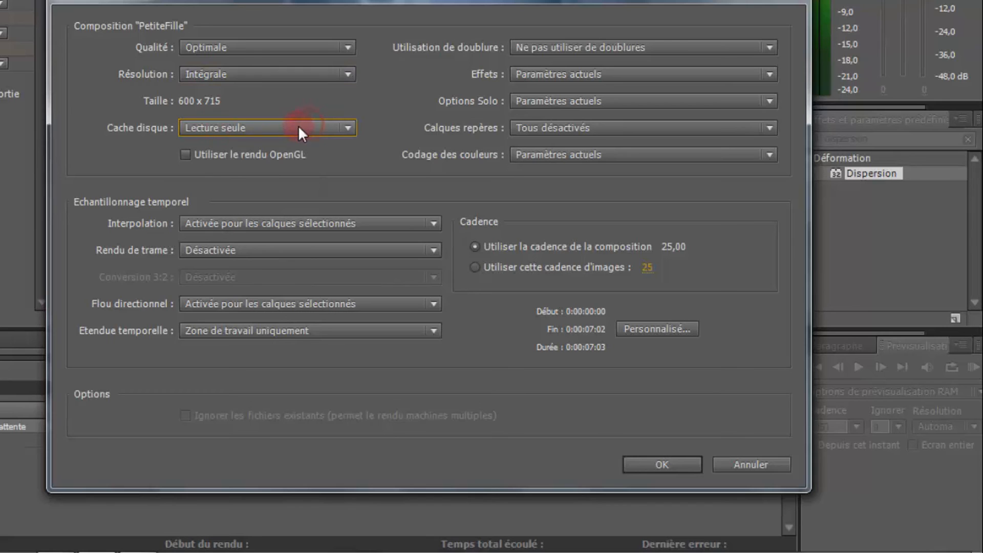
left_click(579, 72)
left_click(613, 69)
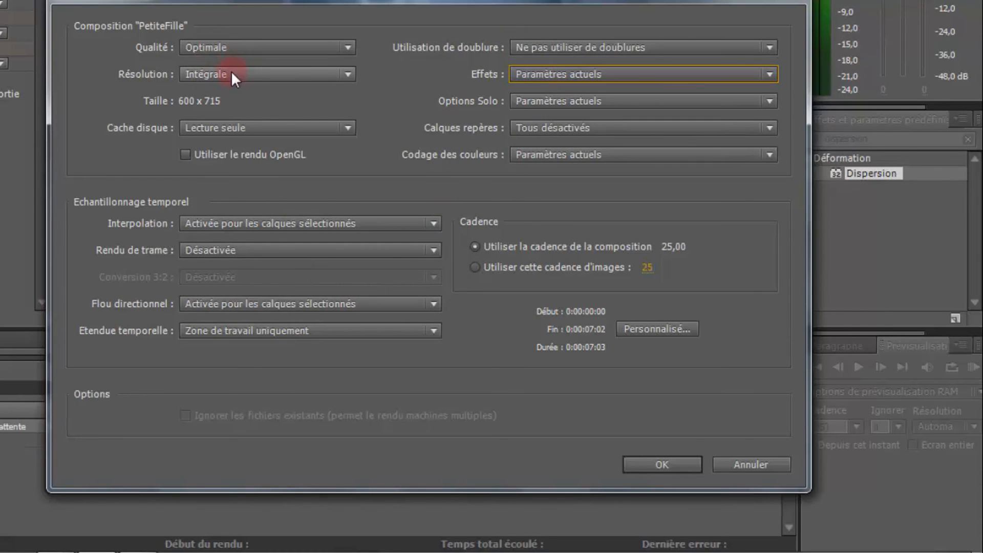
left_click(665, 463)
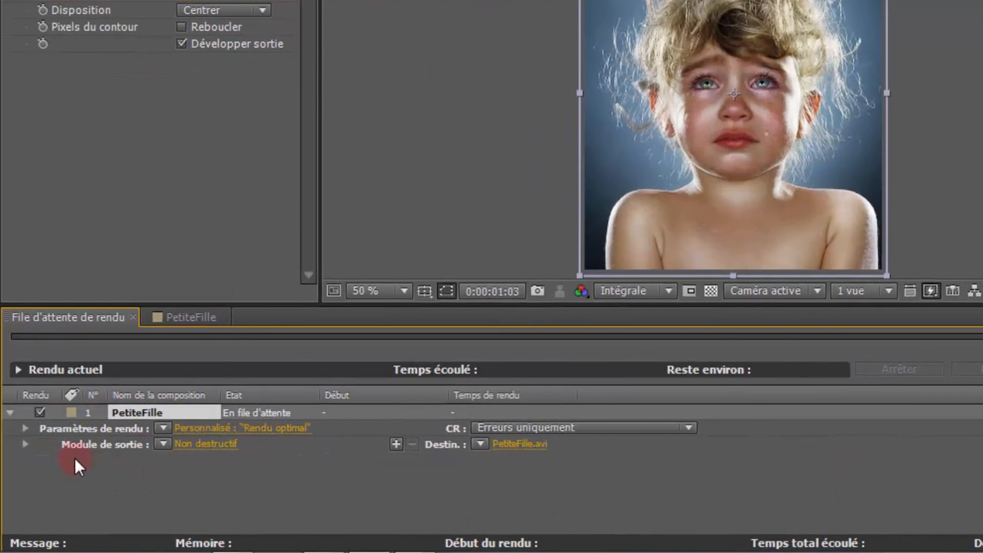
- Review the available output module formats and accept AVI with video output enabled and audio output off
left_click(193, 445)
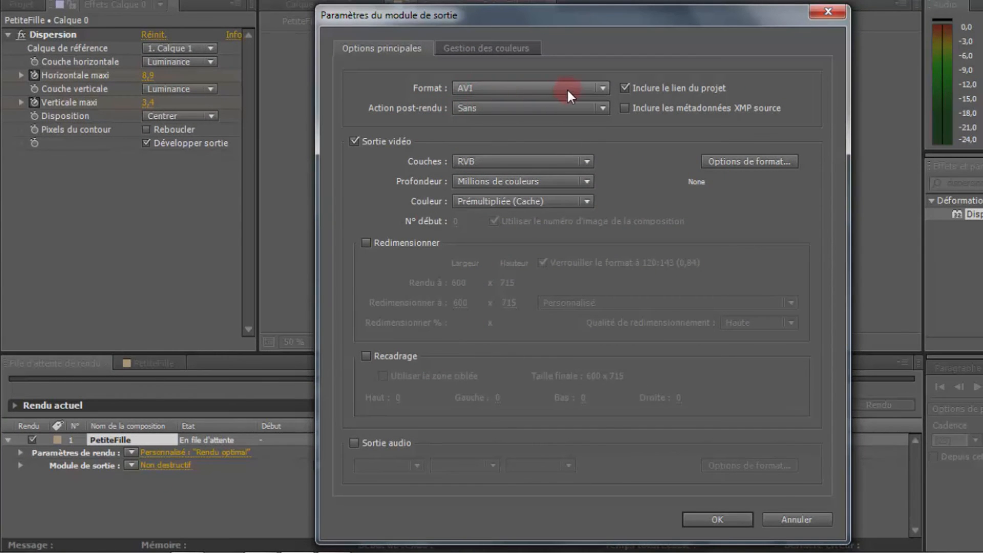
left_click(597, 90)
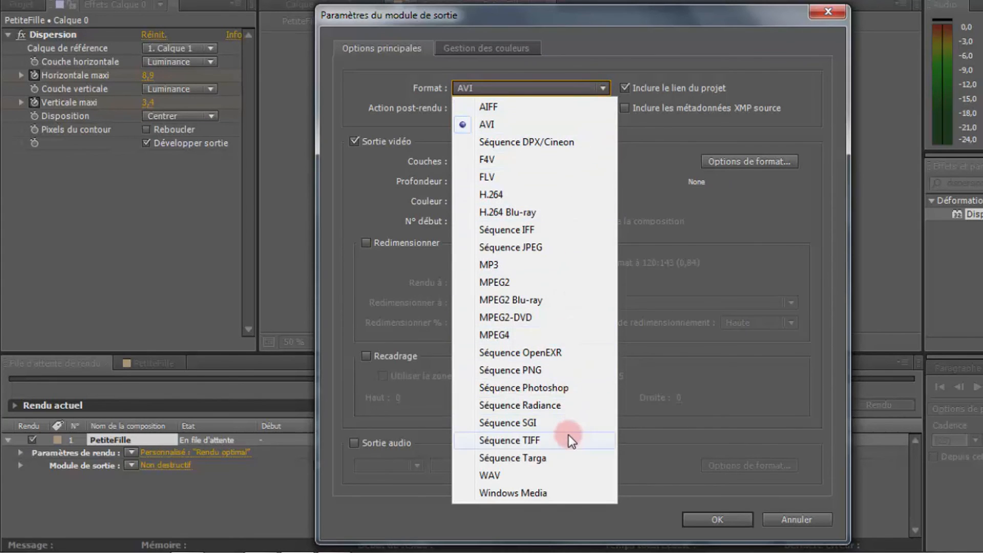
left_click(582, 69)
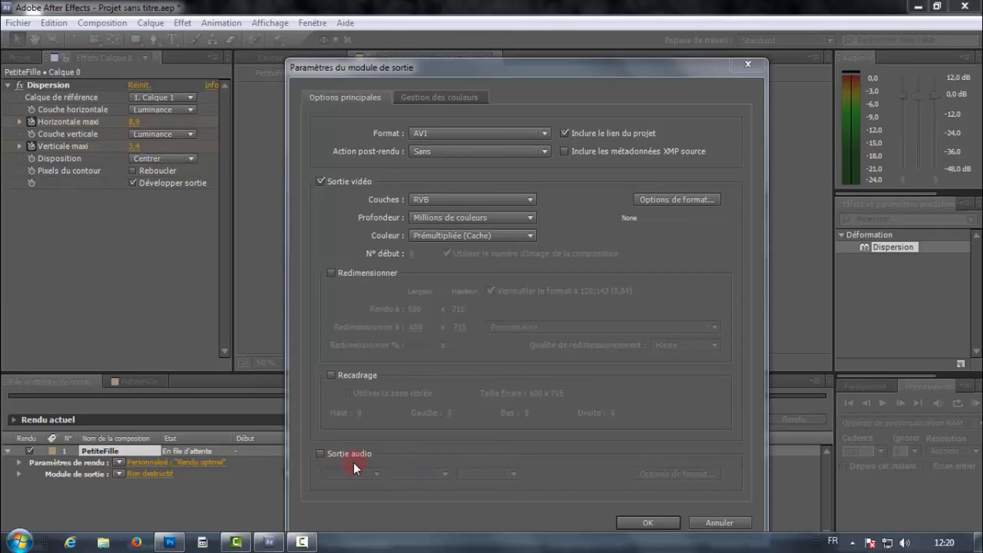
left_click(649, 523)
left_click(649, 523)
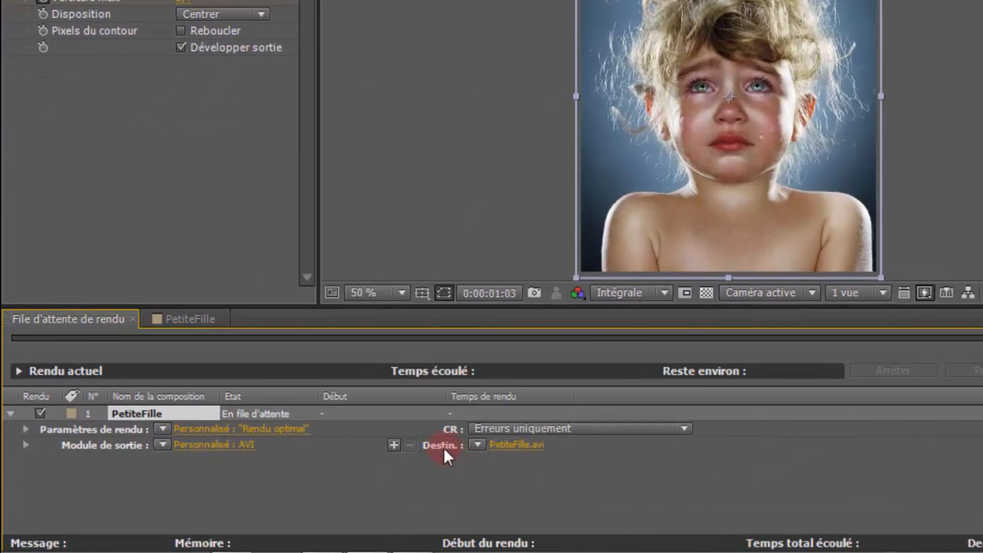
- Set the output destination to PetiteFille.avi on the desktop (Bureau) and render the queued composition
left_click(505, 444)
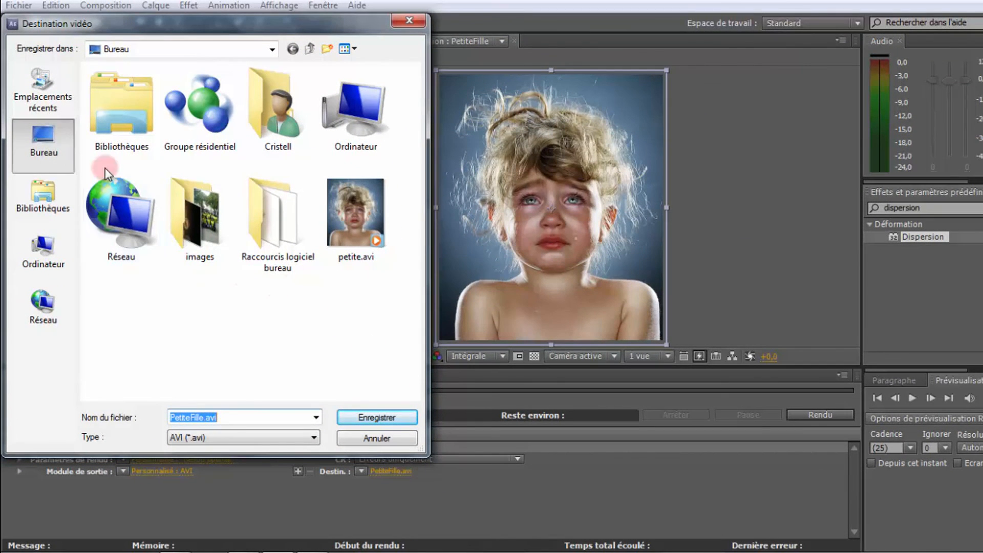
left_click(51, 152)
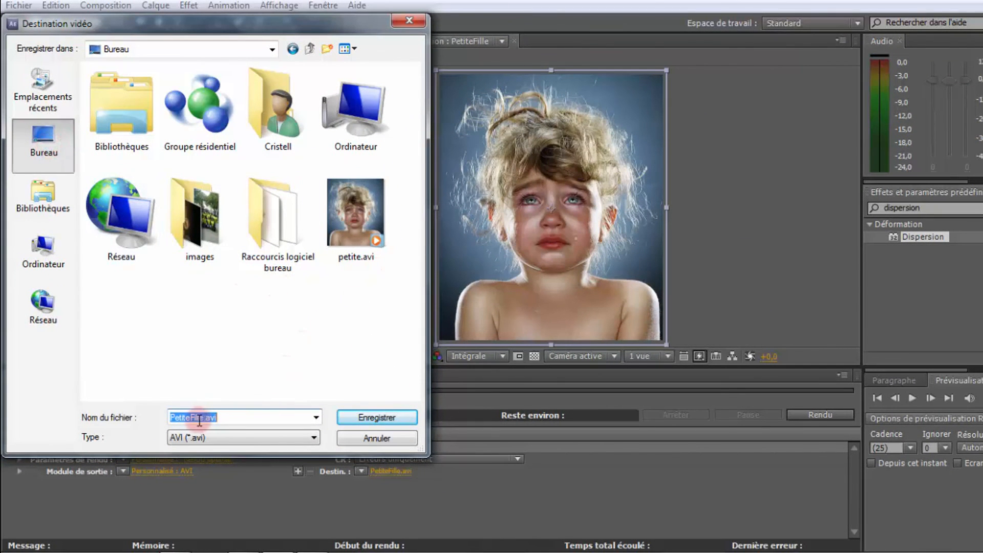
left_click(373, 415)
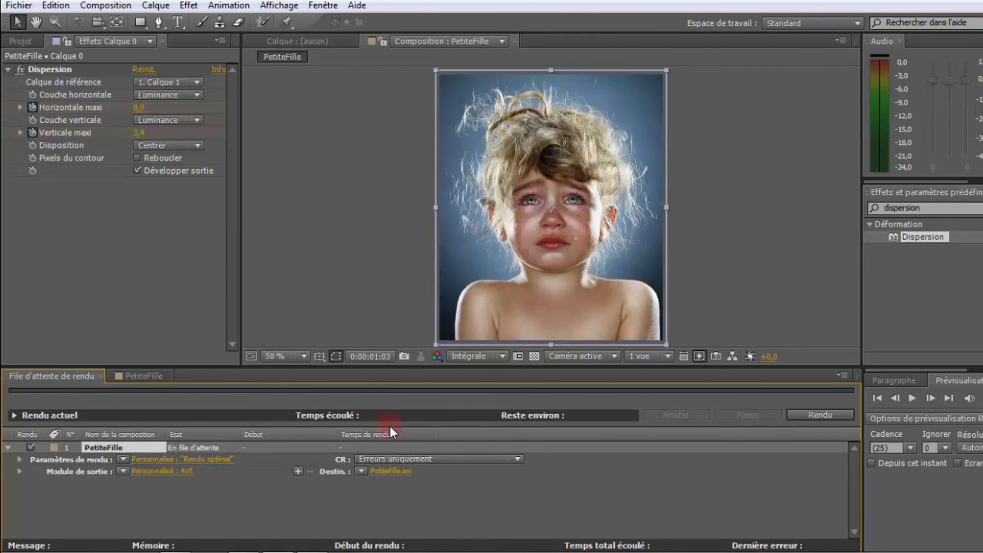
left_click(821, 414)
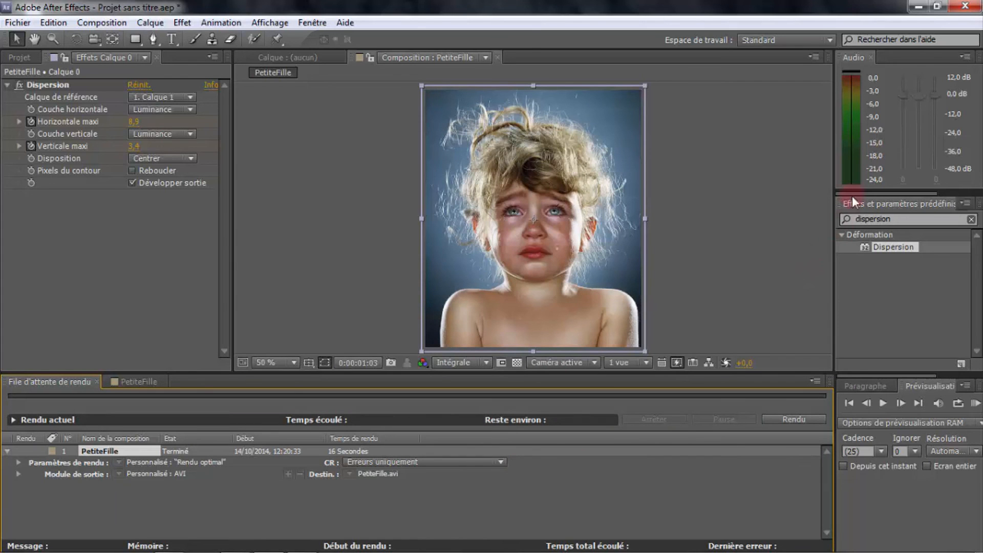
- Switch to the Windows desktop and play the rendered PetiteFille.avi in the media player
left_click(915, 7)
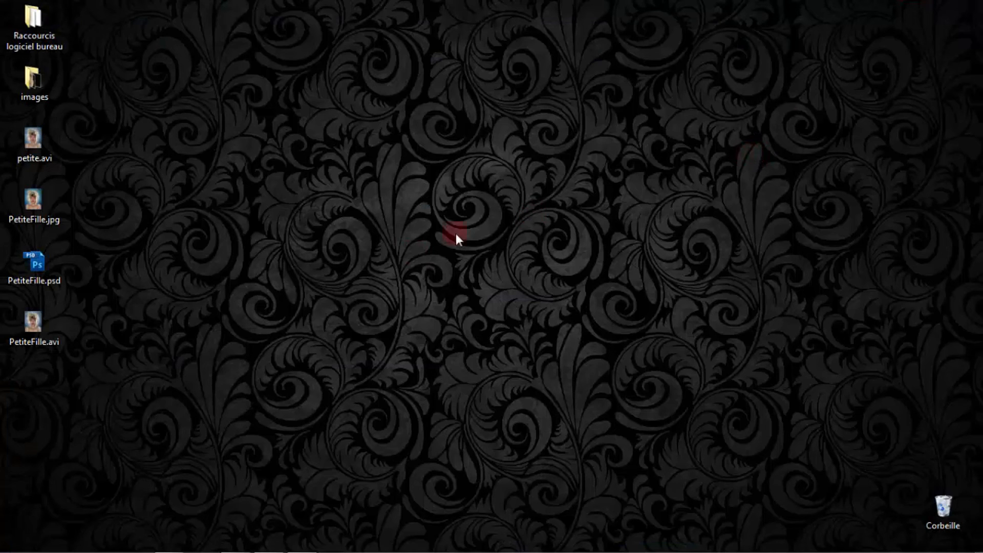
double_click(41, 324)
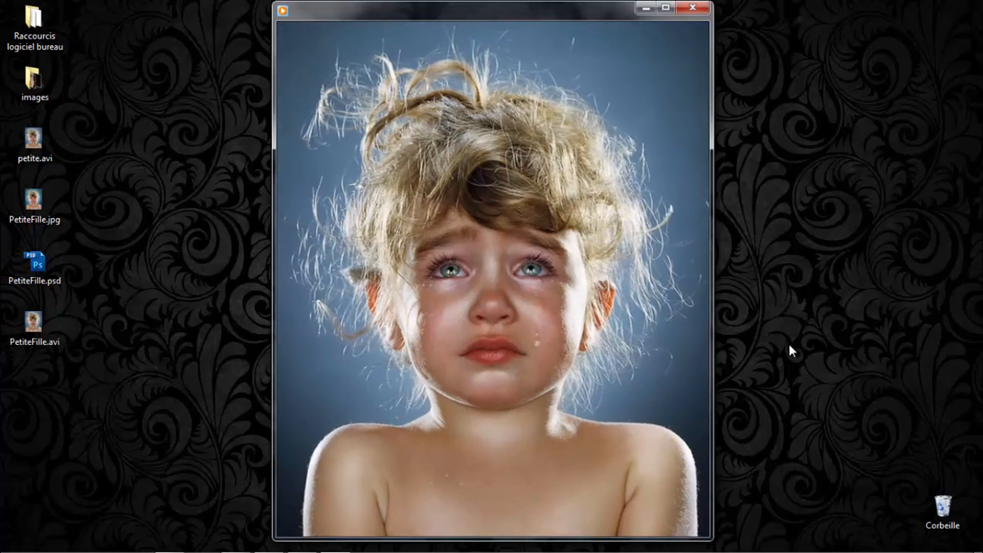